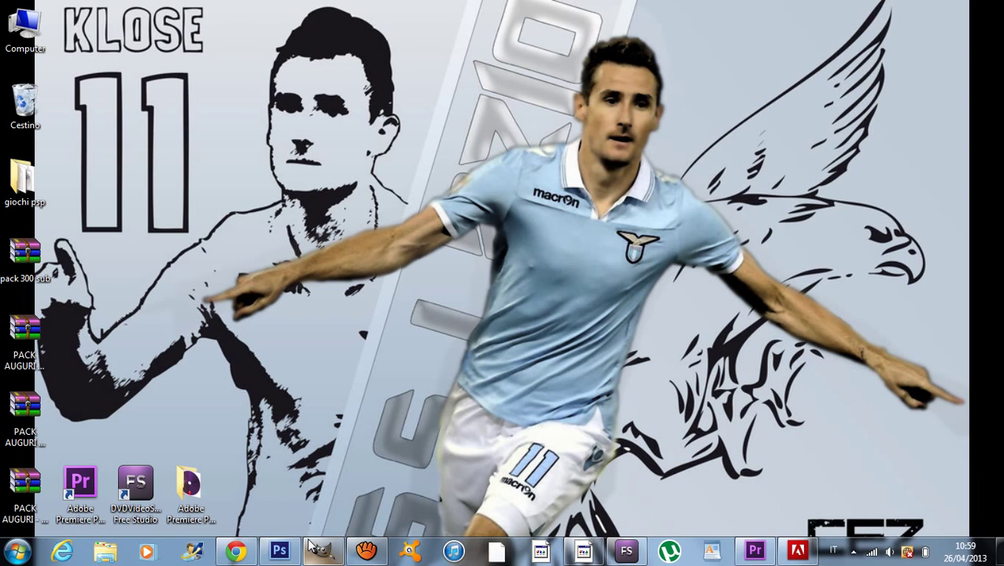
Step: Restore the empty Photoshop CS6 workspace from the taskbar, covering the desktop
{"action": "left_click", "coordinate": [280, 553]}
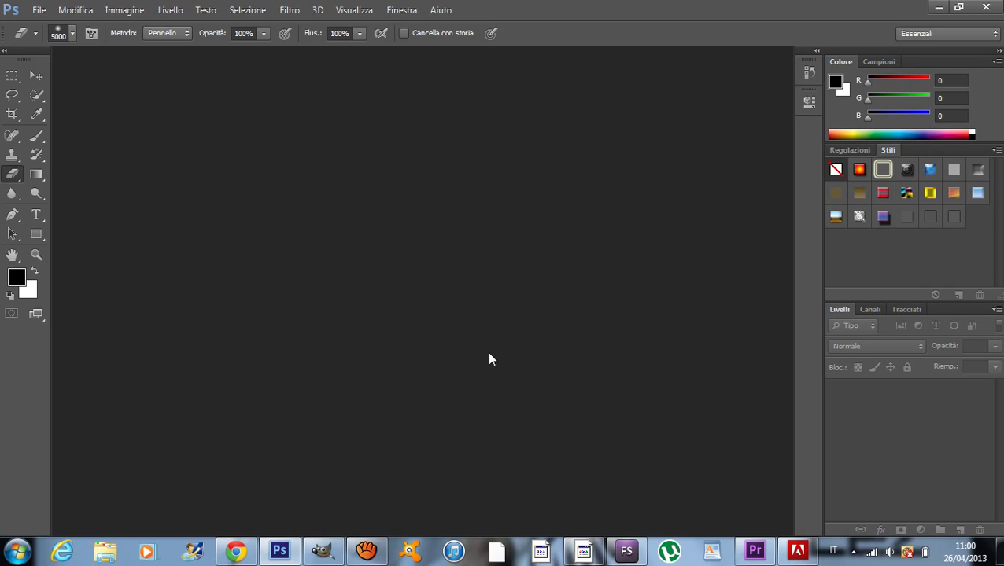
Step: Bring the Premiere Pro project with its empty Sequenza 01 timeline to the front
{"action": "left_click", "coordinate": [759, 549]}
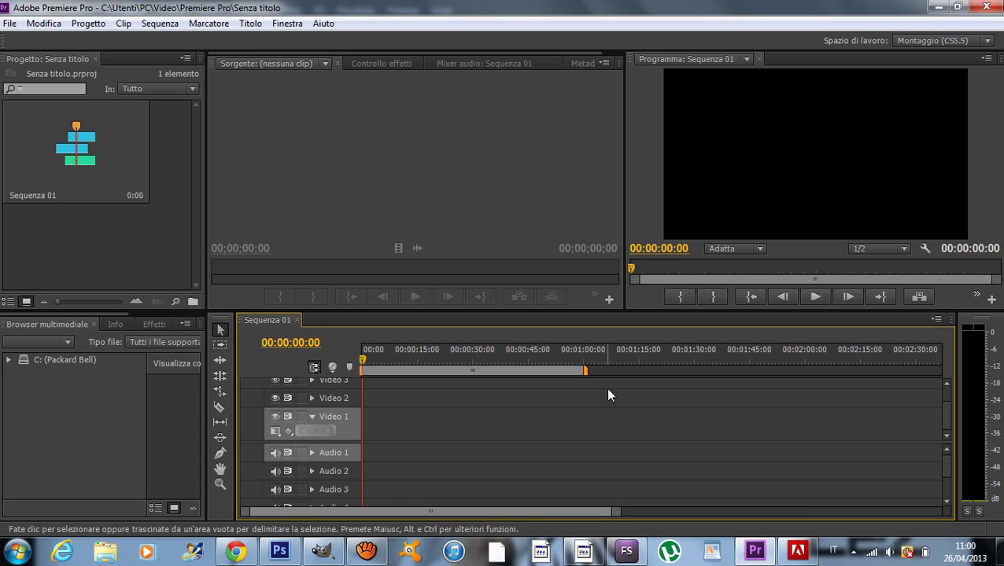
Step: Minimize Premiere Pro to reveal the empty Photoshop workspace again
{"action": "left_click", "coordinate": [754, 551]}
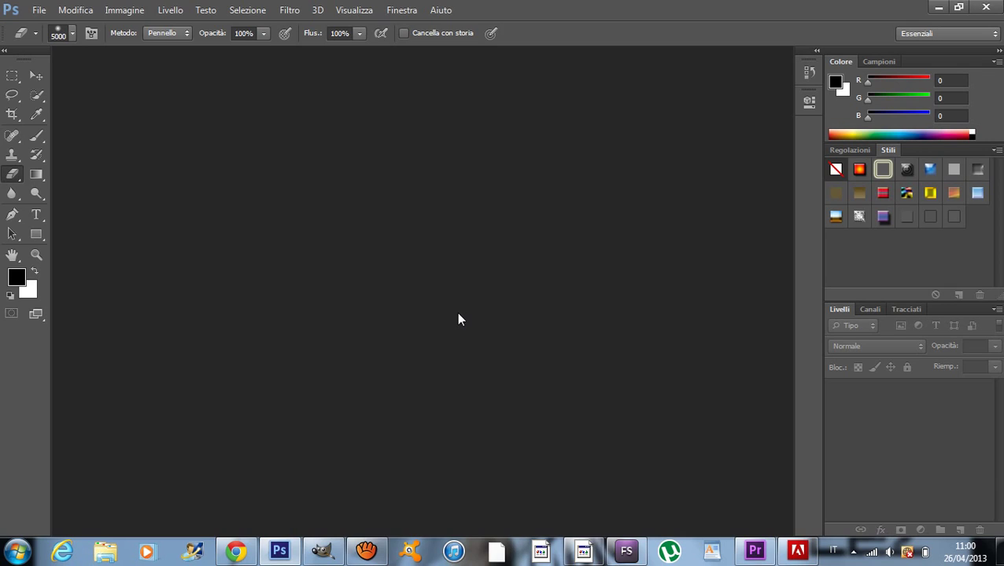
Step: Open the pink bokeh background image sfondo utile.png
{"action": "left_click", "coordinate": [36, 12]}
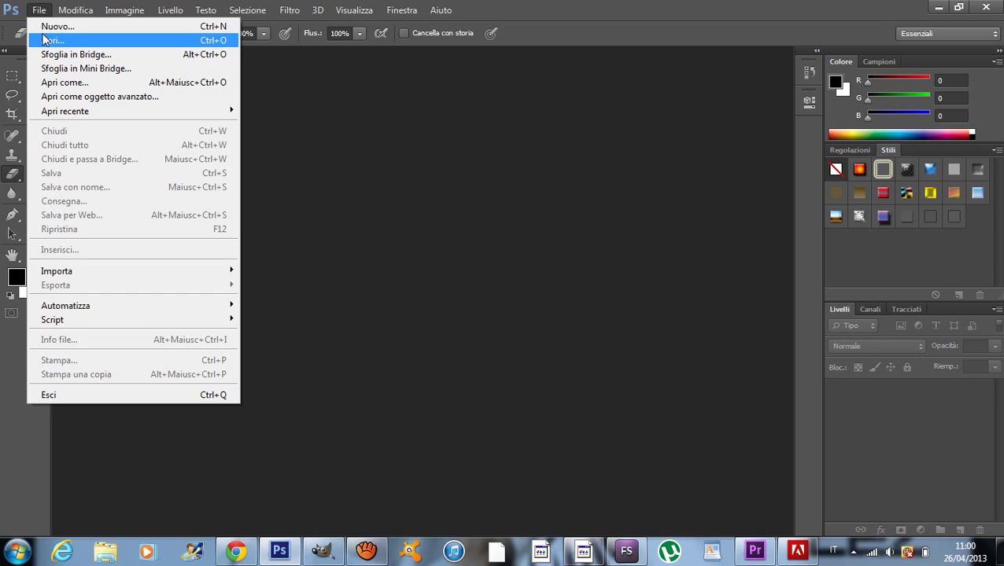
{"action": "left_click", "coordinate": [54, 42]}
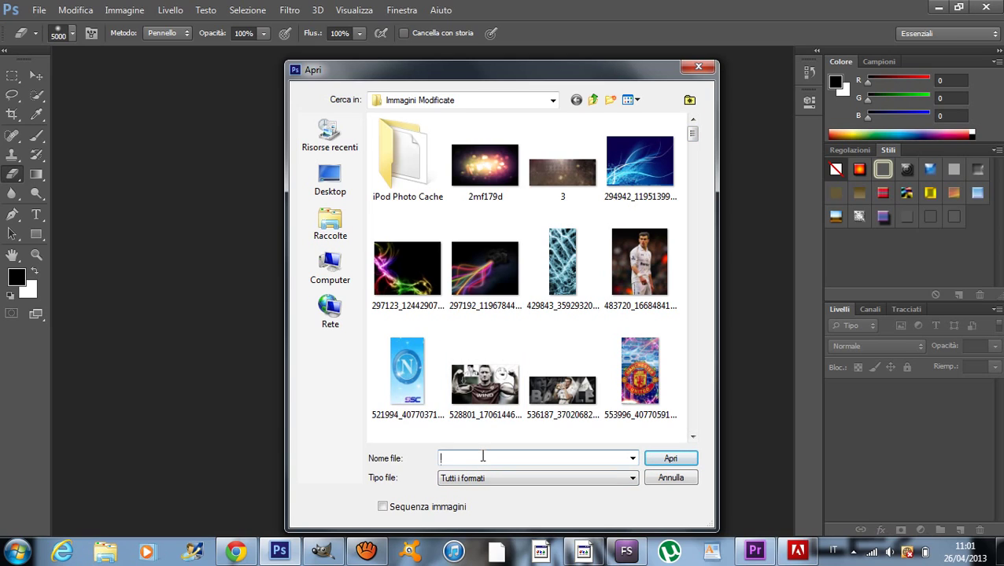
{"action": "type", "text": "sfond"}
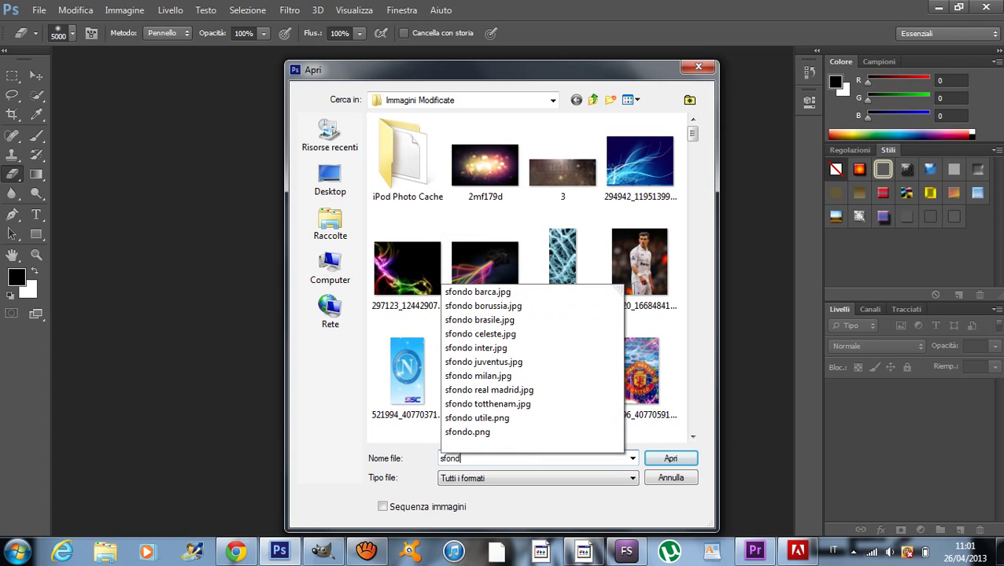
{"action": "type", "text": "o"}
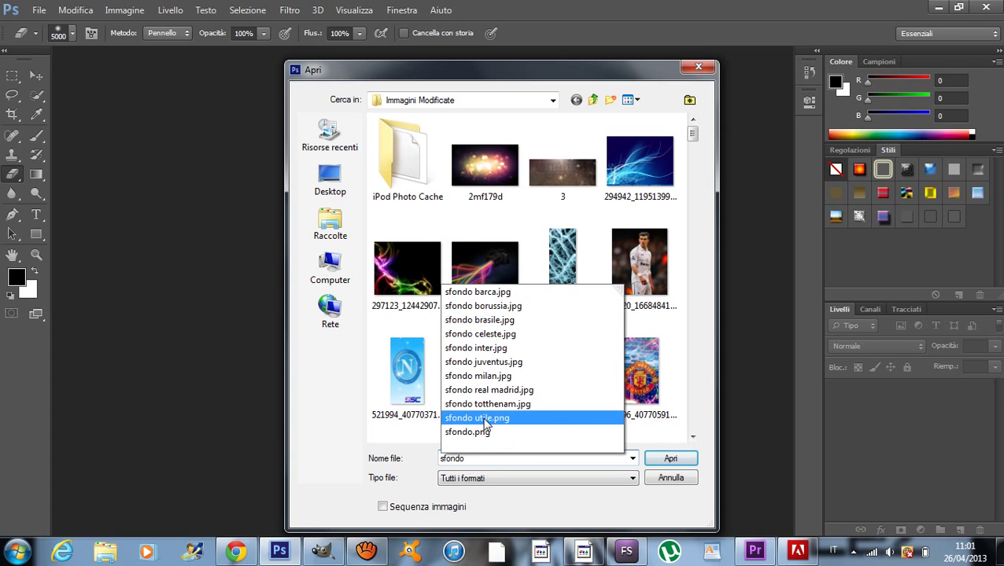
{"action": "left_click", "coordinate": [486, 423]}
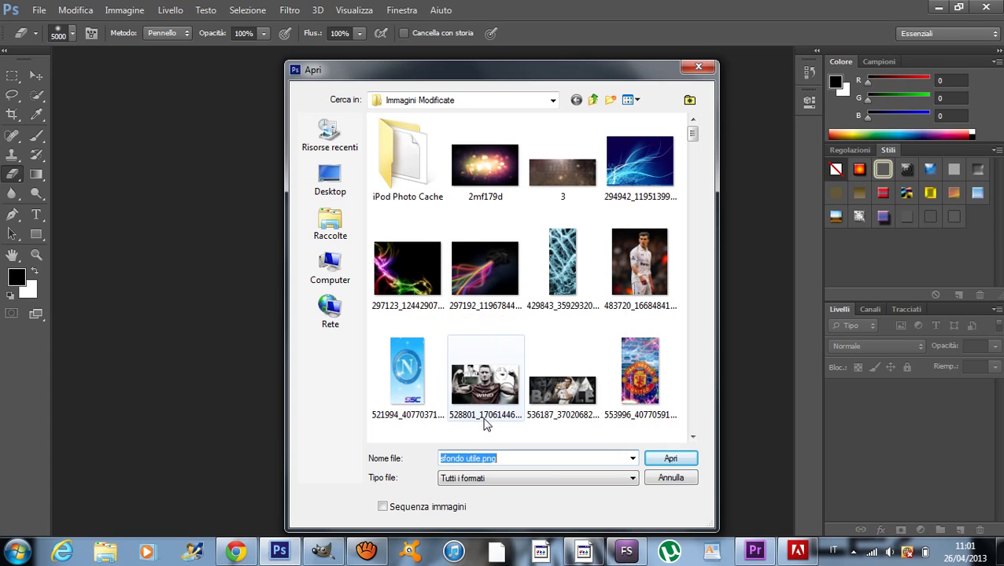
{"action": "left_click", "coordinate": [670, 460]}
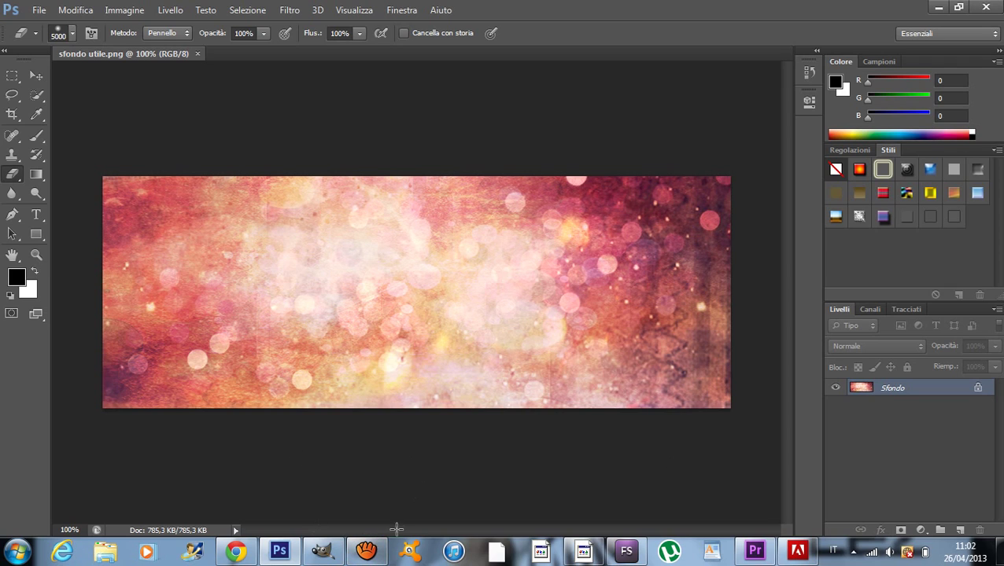
Step: Move the Ronaldo photo flush to the banner's right end at full banner height, about 25.8%
{"action": "left_click", "coordinate": [366, 551]}
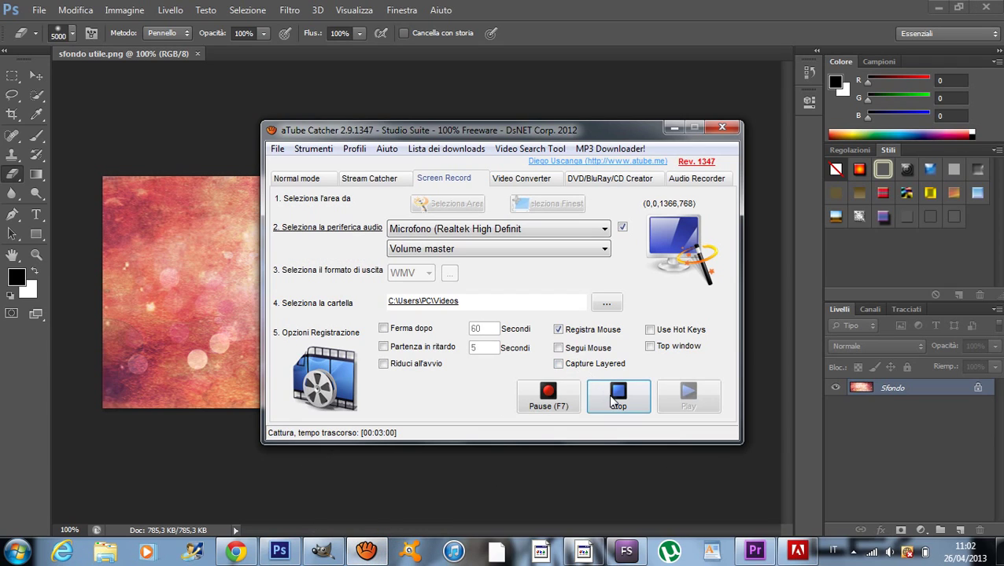
{"action": "left_click", "coordinate": [674, 128]}
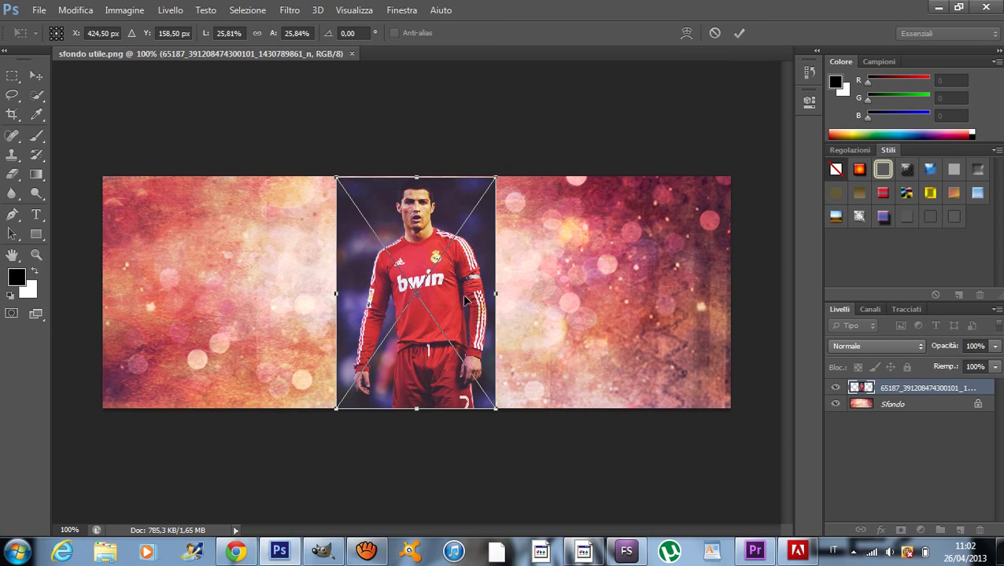
{"action": "left_click_drag", "start_coordinate": [453, 292], "coordinate": [478, 295]}
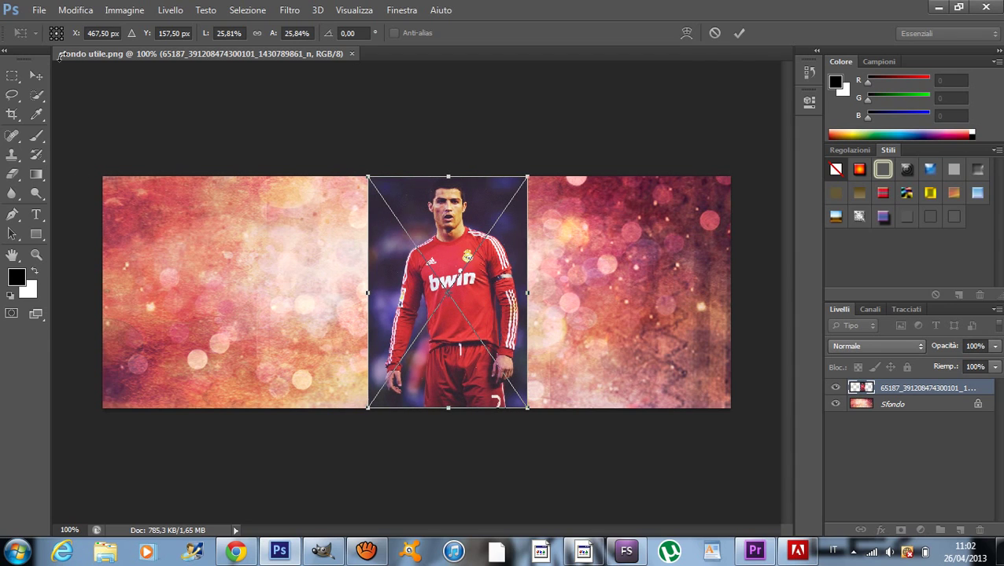
{"action": "left_click", "coordinate": [44, 11]}
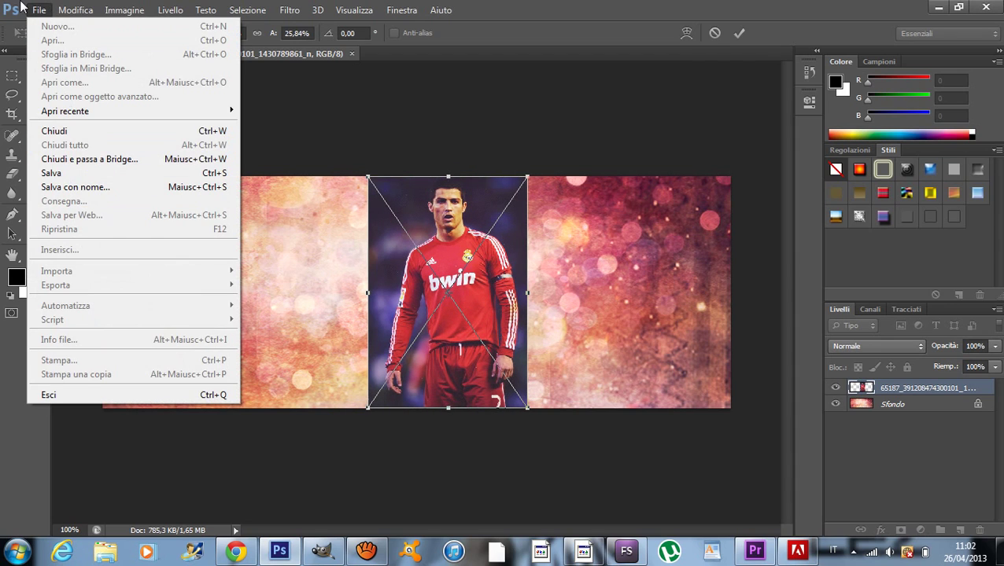
{"action": "left_click", "coordinate": [36, 9]}
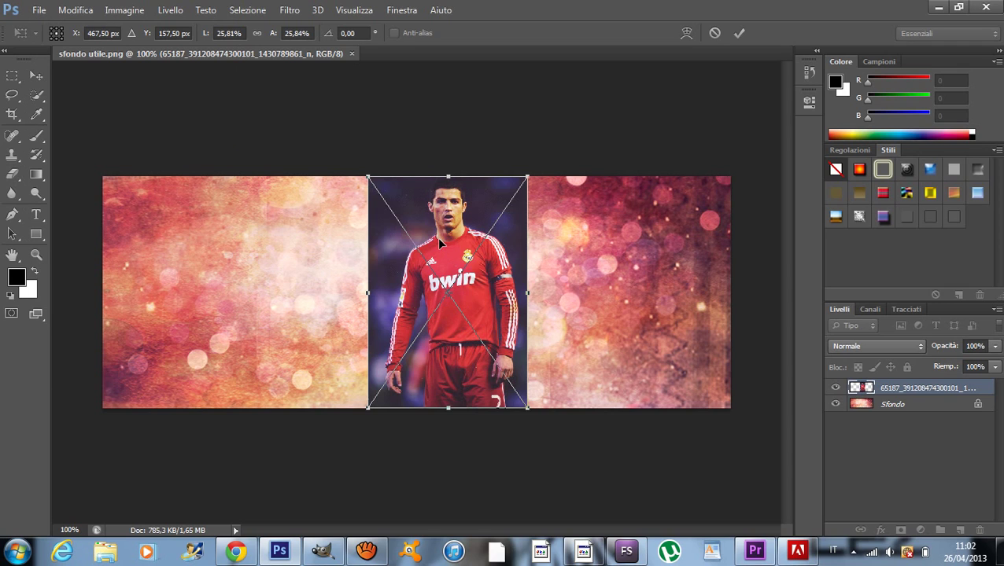
{"action": "left_click_drag", "start_coordinate": [440, 244], "coordinate": [646, 246]}
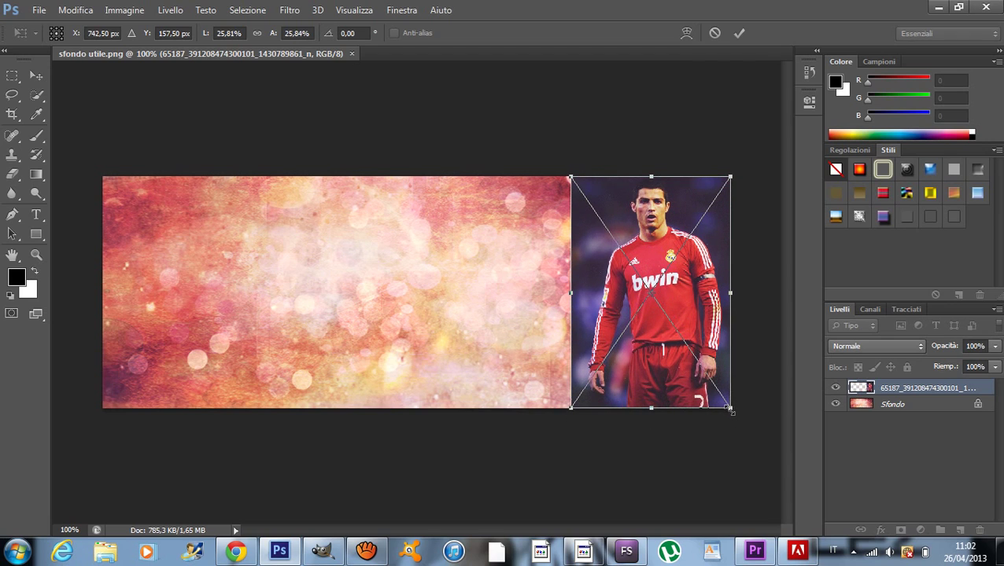
{"action": "left_click_drag", "start_coordinate": [731, 407], "coordinate": [736, 437]}
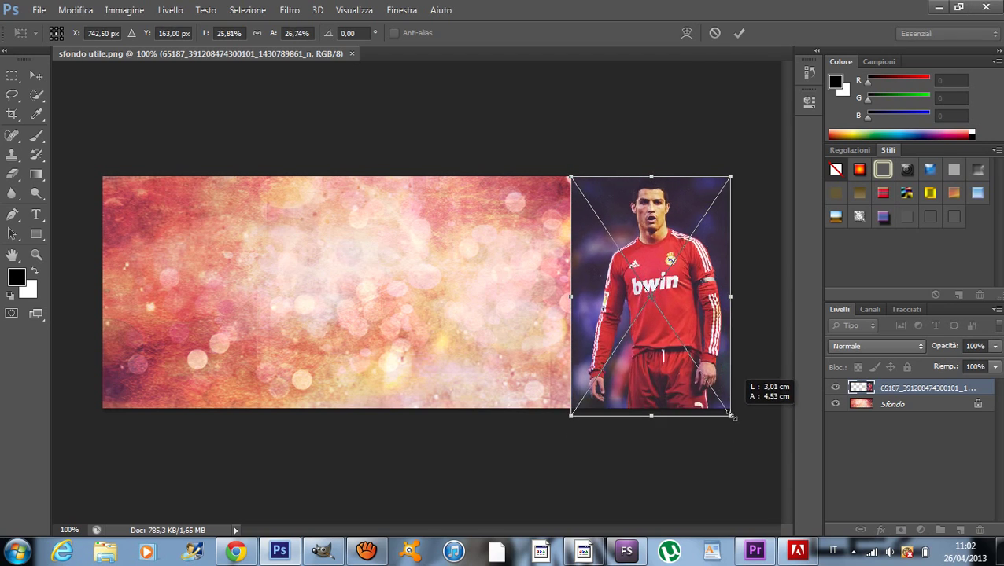
{"action": "left_click_drag", "start_coordinate": [735, 438], "coordinate": [731, 407]}
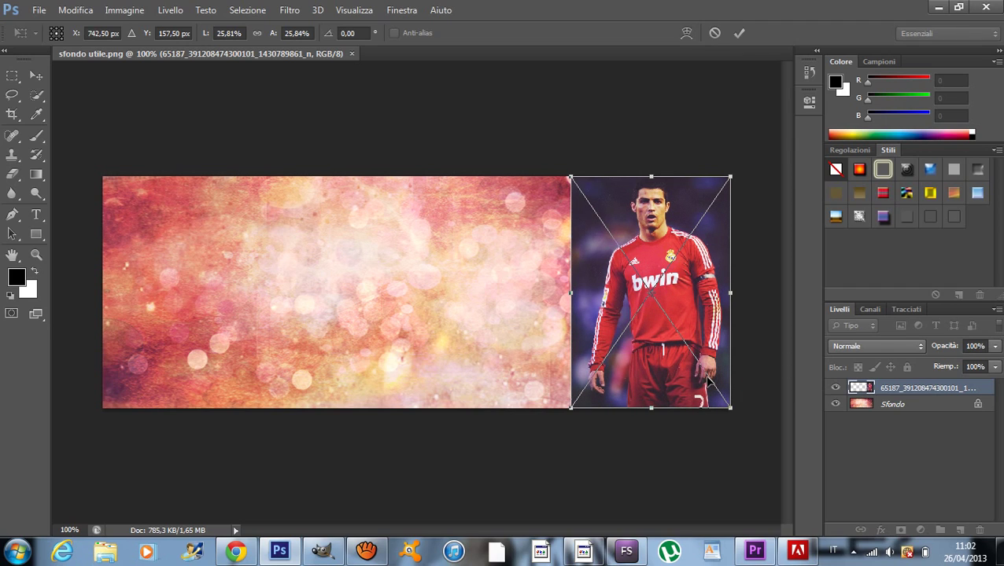
{"action": "key", "text": "Return"}
{"action": "key", "text": "e"}
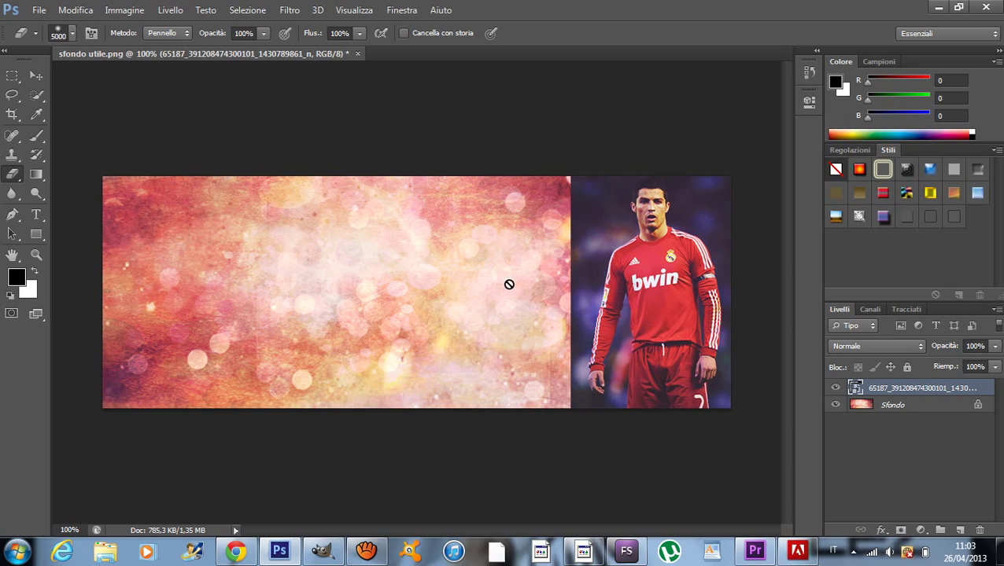
Step: Rasterize the Ronaldo smart object layer by accepting the eraser's rasterize warning
{"action": "left_click", "coordinate": [592, 258]}
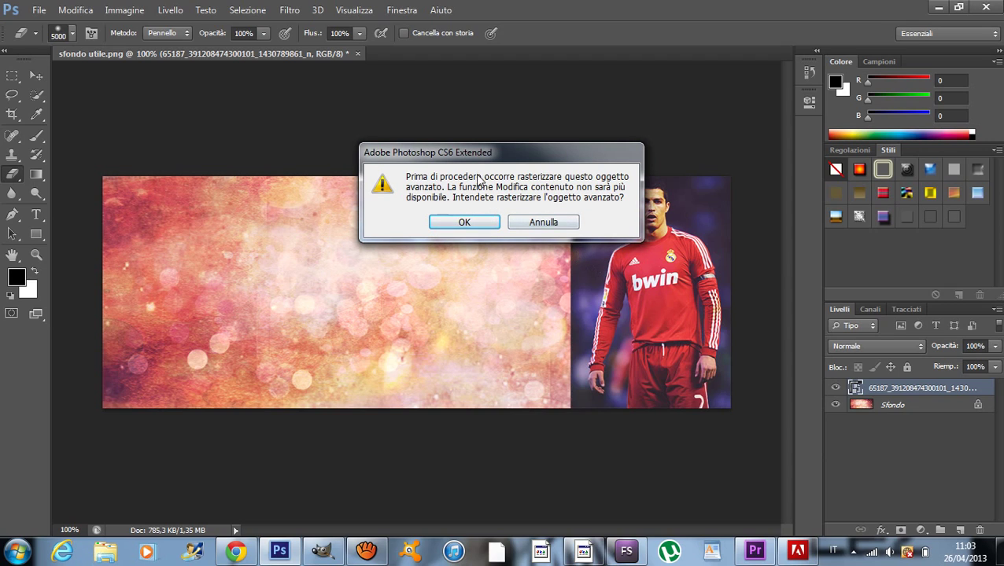
{"action": "left_click_drag", "start_coordinate": [550, 165], "coordinate": [404, 219]}
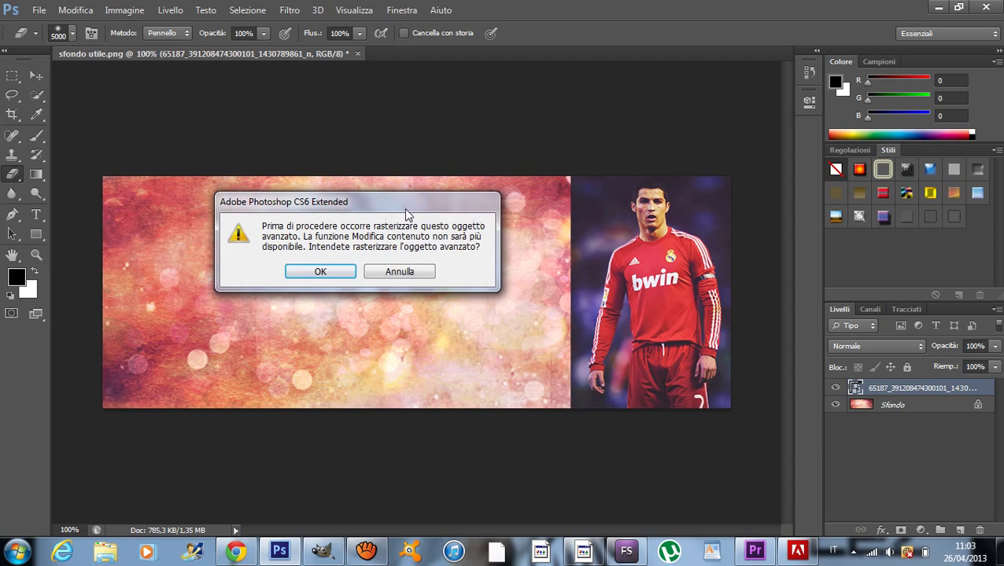
{"action": "left_click", "coordinate": [332, 273]}
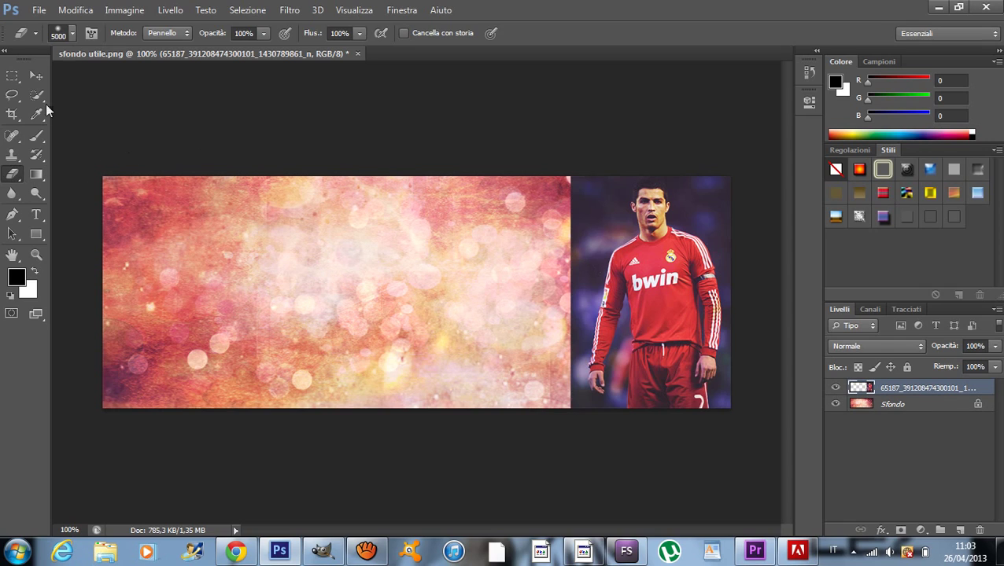
{"action": "left_click", "coordinate": [68, 37]}
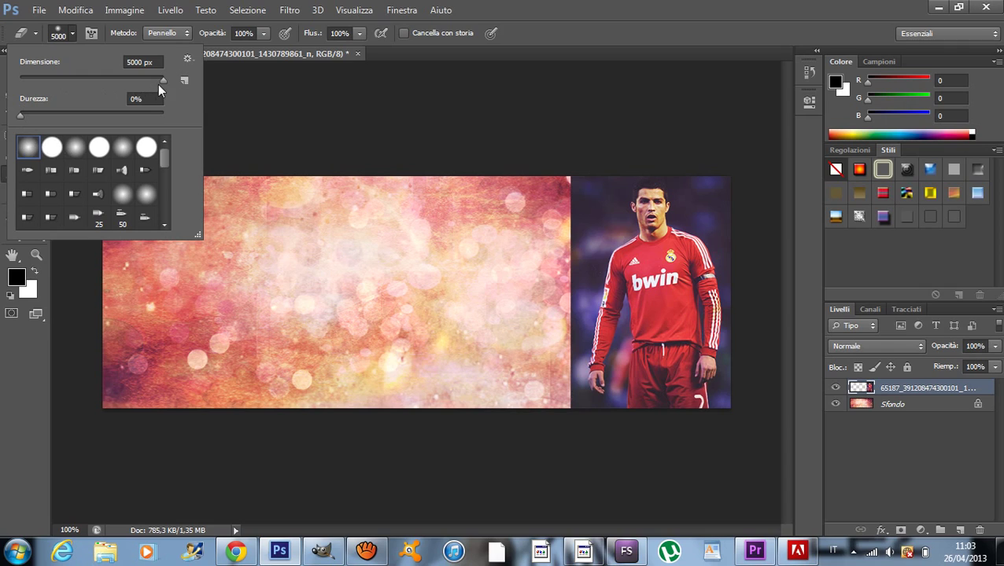
Step: With a 100 px eraser, erase the photo's top, then undo the stray erase over his head
{"action": "left_click_drag", "start_coordinate": [129, 79], "coordinate": [91, 80]}
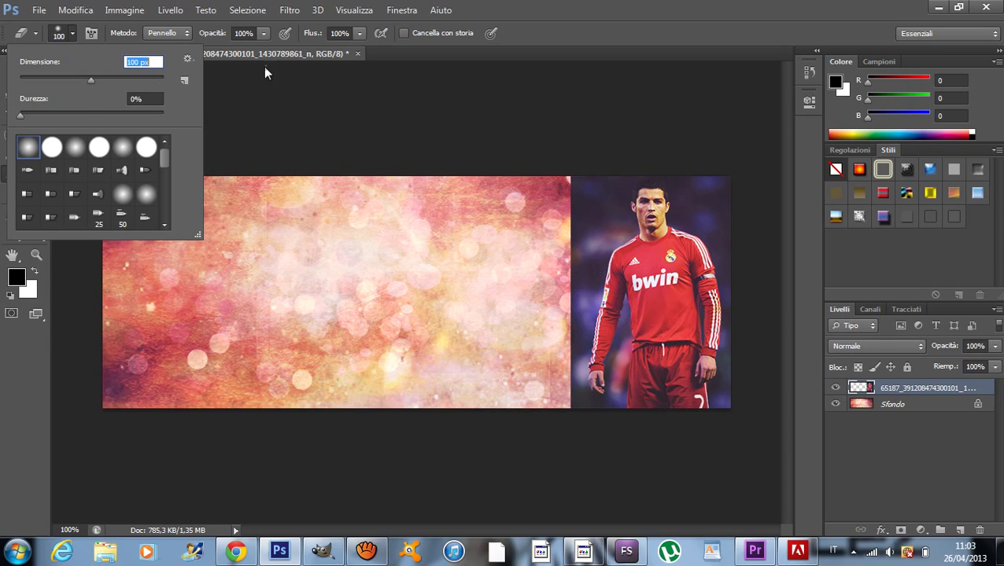
{"action": "key", "text": "Return"}
{"action": "mouse_move", "coordinate": [583, 185]}
{"action": "left_mouse_down"}
{"action": "mouse_move", "coordinate": [572, 268]}
{"action": "mouse_move", "coordinate": [554, 267]}
{"action": "mouse_move", "coordinate": [560, 288]}
{"action": "mouse_move", "coordinate": [545, 322]}
{"action": "mouse_move", "coordinate": [696, 206]}
{"action": "left_mouse_up"}
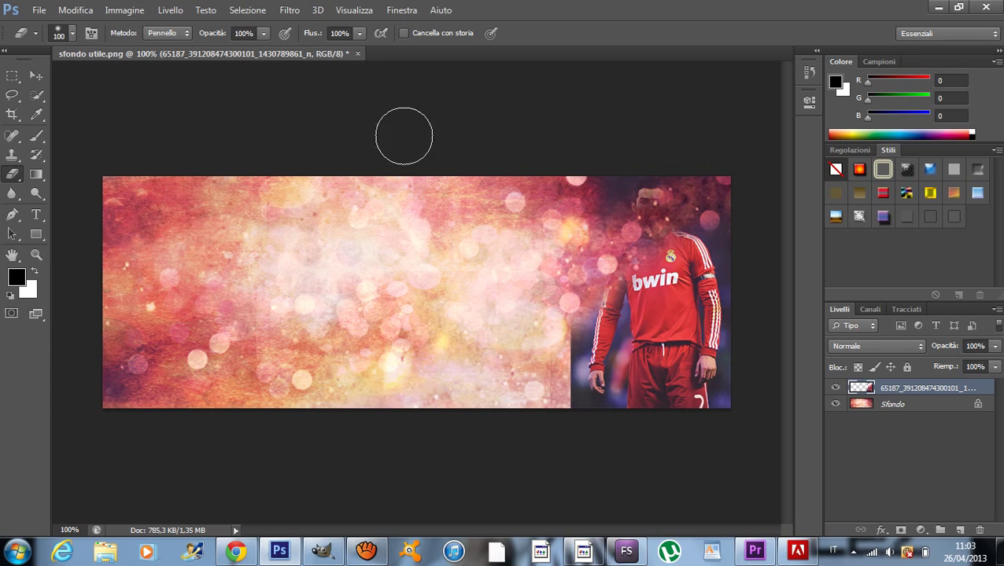
{"action": "left_click", "coordinate": [76, 10]}
{"action": "left_click", "coordinate": [115, 22]}
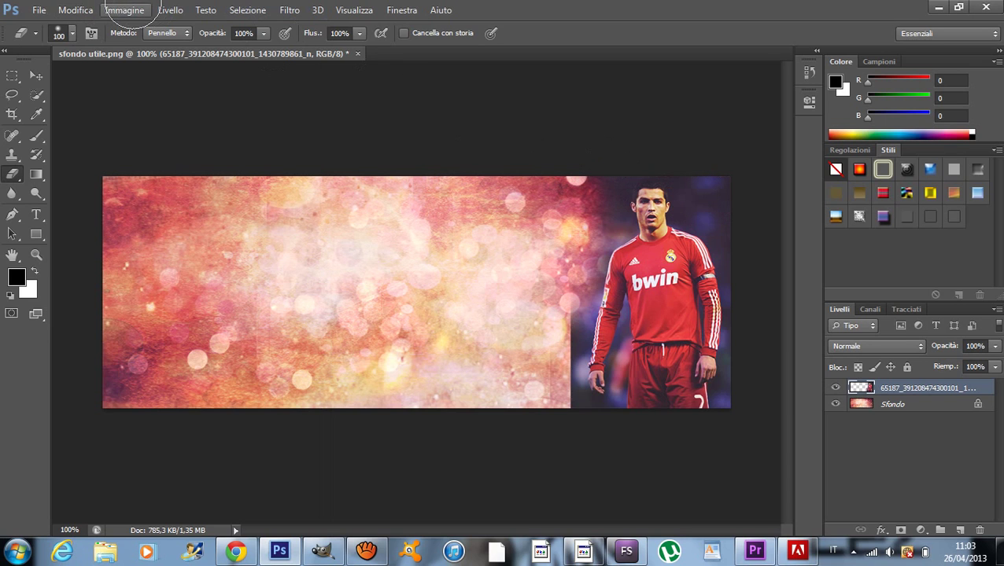
{"action": "key", "text": "ctrl+alt+z"}
Step: Fade the photo's top-right corner into the bokeh and reduce the eraser to 75 px
{"action": "left_click", "coordinate": [93, 9]}
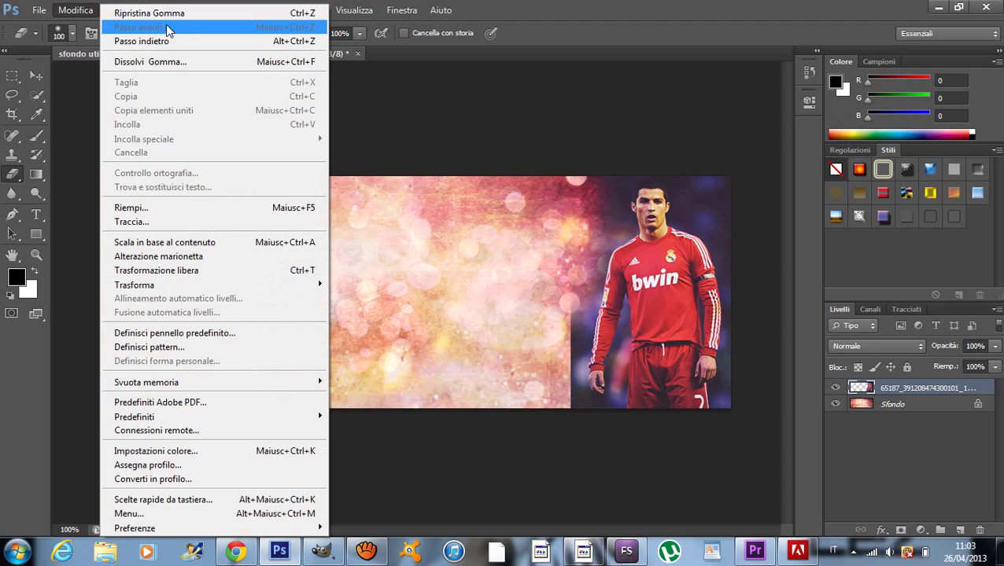
{"action": "left_click", "coordinate": [68, 11]}
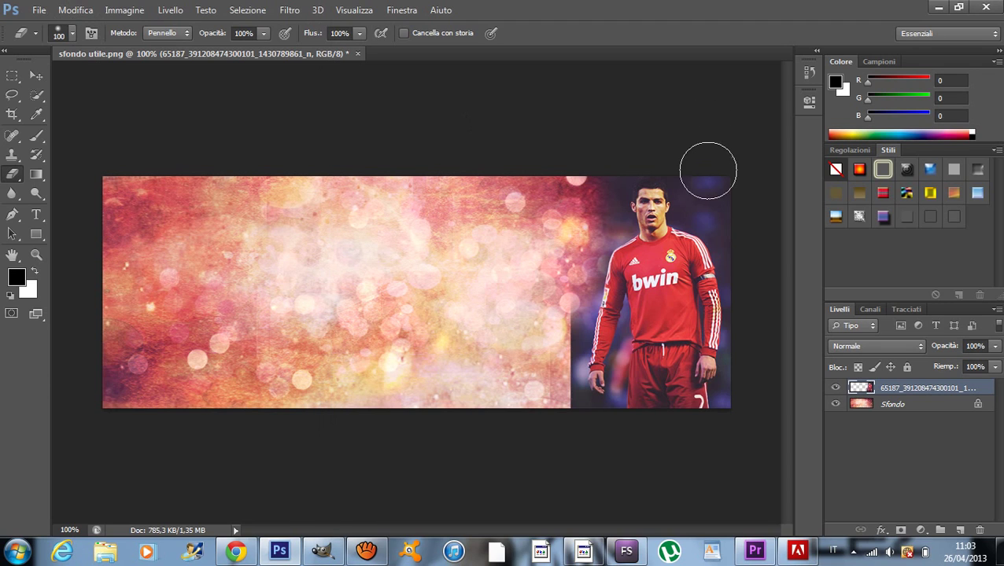
{"action": "left_click_drag", "start_coordinate": [709, 172], "coordinate": [718, 203]}
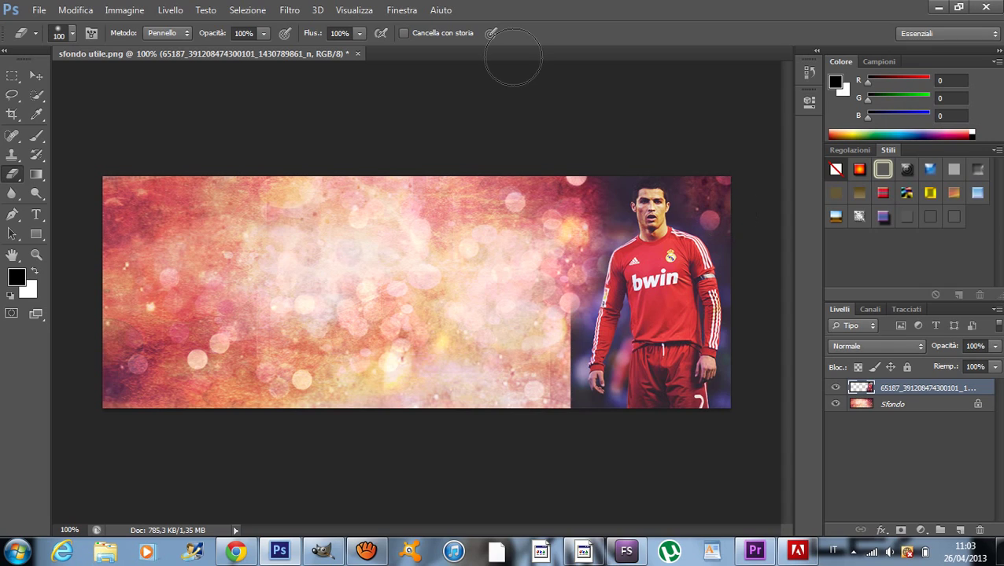
{"action": "left_click", "coordinate": [73, 33]}
{"action": "left_click_drag", "start_coordinate": [89, 88], "coordinate": [74, 79]}
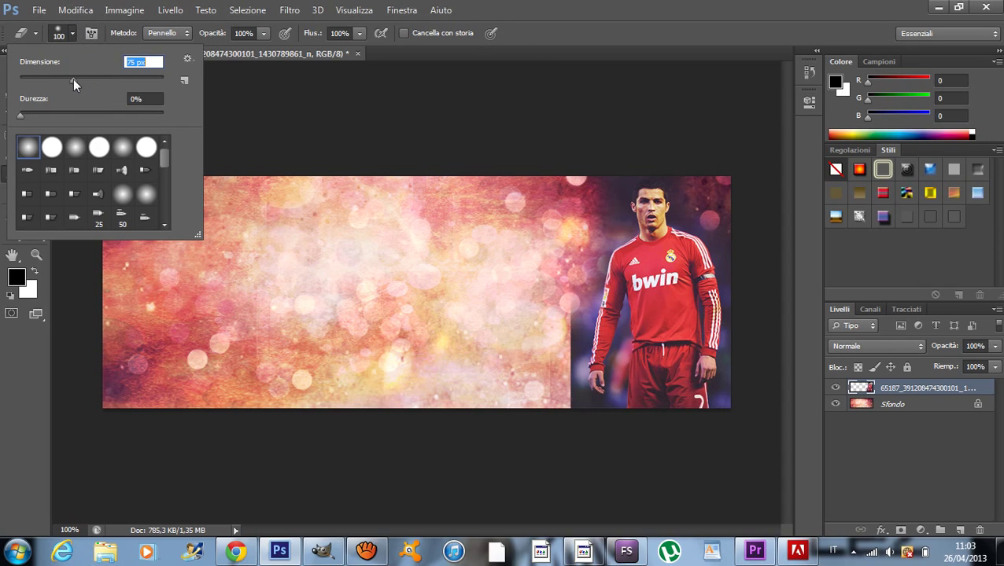
{"action": "key", "text": "Return"}
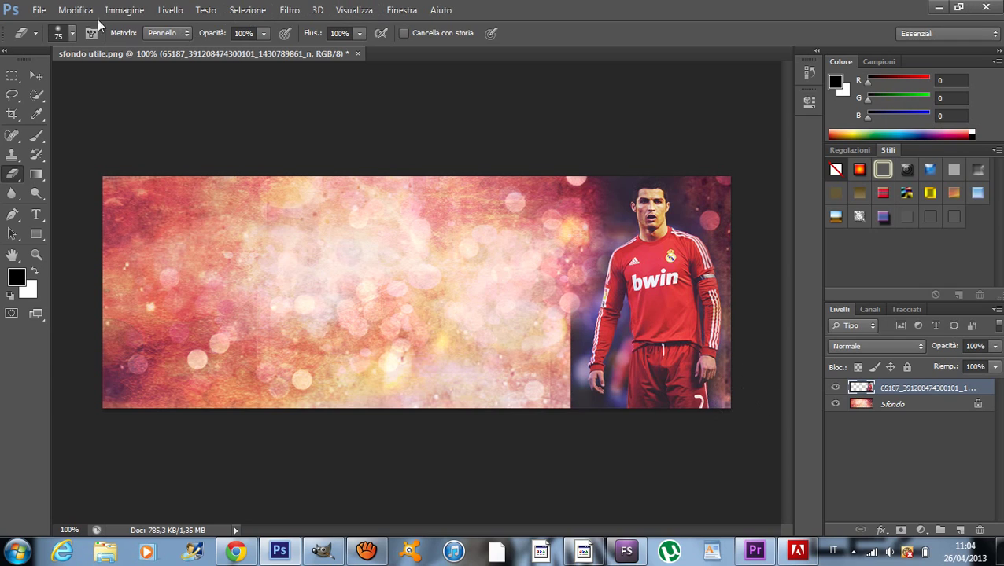
Step: Erase the hard edge left of the player with a 55 px soft eraser
{"action": "left_click", "coordinate": [73, 33]}
{"action": "left_click_drag", "start_coordinate": [77, 80], "coordinate": [58, 79]}
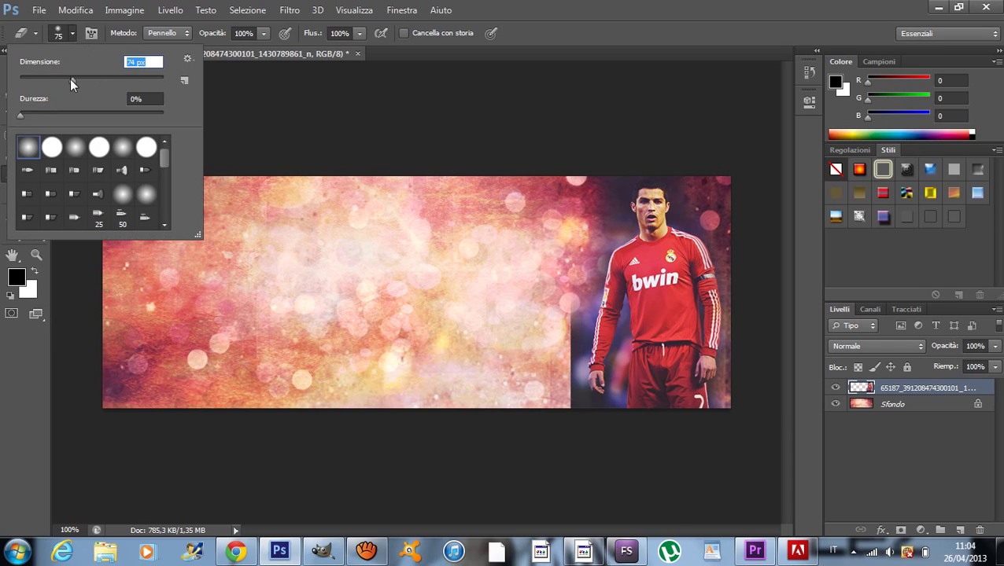
{"action": "left_click", "coordinate": [567, 404]}
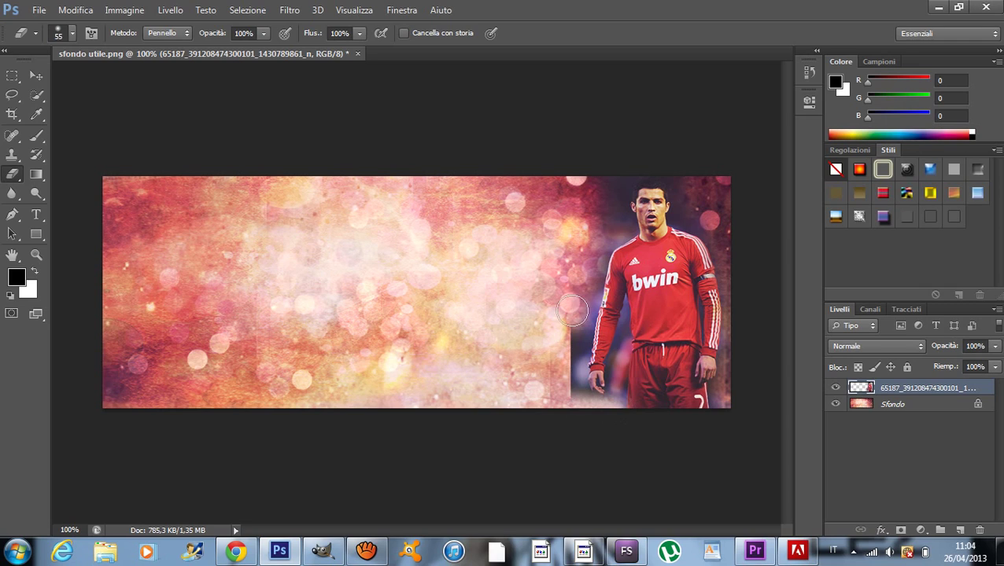
{"action": "left_click_drag", "start_coordinate": [572, 319], "coordinate": [572, 252]}
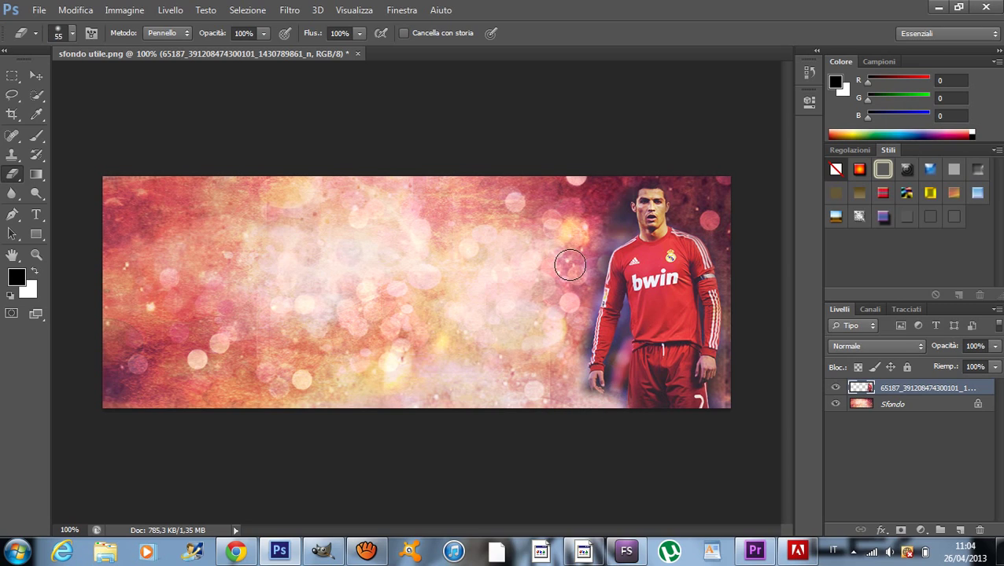
Step: With a 36 px eraser, erase the dark area beside his hand and the bottom-right corner
{"action": "left_click", "coordinate": [72, 33]}
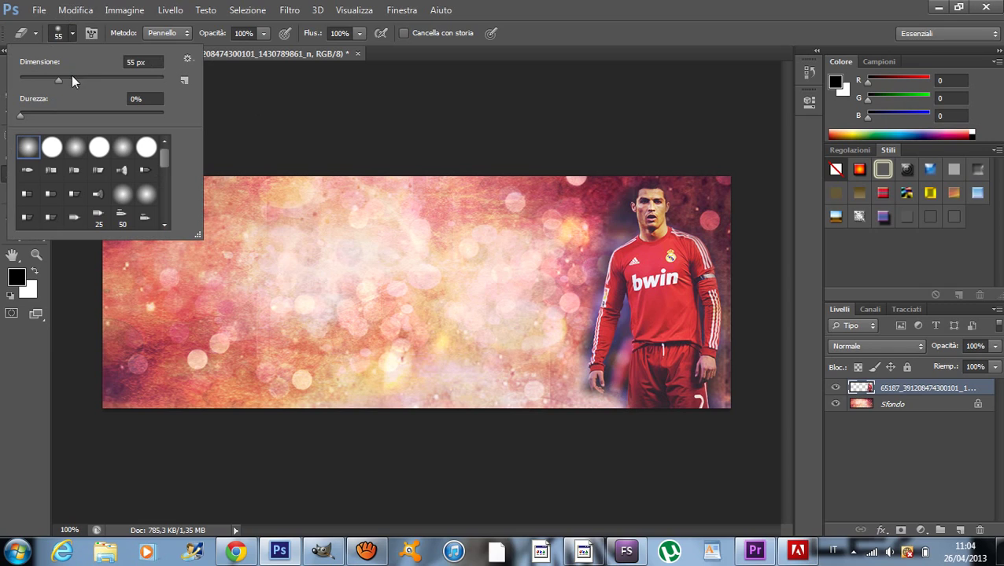
{"action": "left_click_drag", "start_coordinate": [59, 77], "coordinate": [45, 79]}
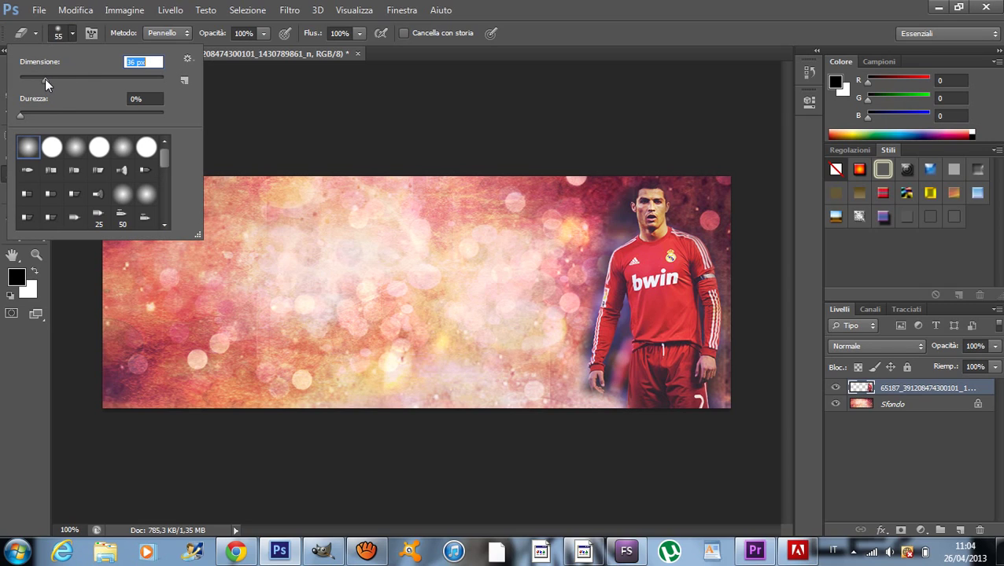
{"action": "key", "text": "Return"}
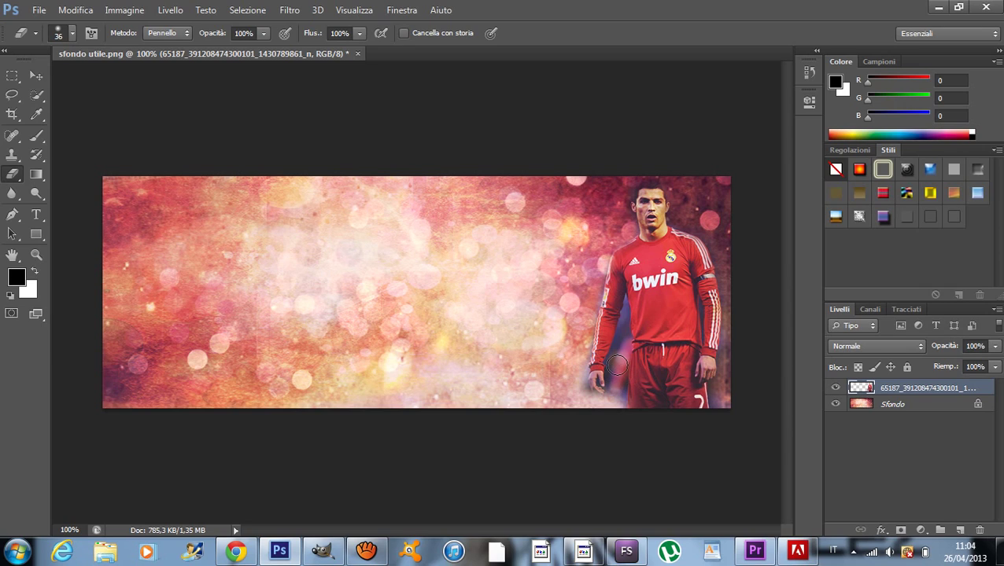
{"action": "mouse_move", "coordinate": [617, 364]}
{"action": "left_mouse_down"}
{"action": "mouse_move", "coordinate": [622, 324]}
{"action": "mouse_move", "coordinate": [613, 369]}
{"action": "mouse_move", "coordinate": [605, 364]}
{"action": "mouse_move", "coordinate": [619, 389]}
{"action": "left_mouse_up"}
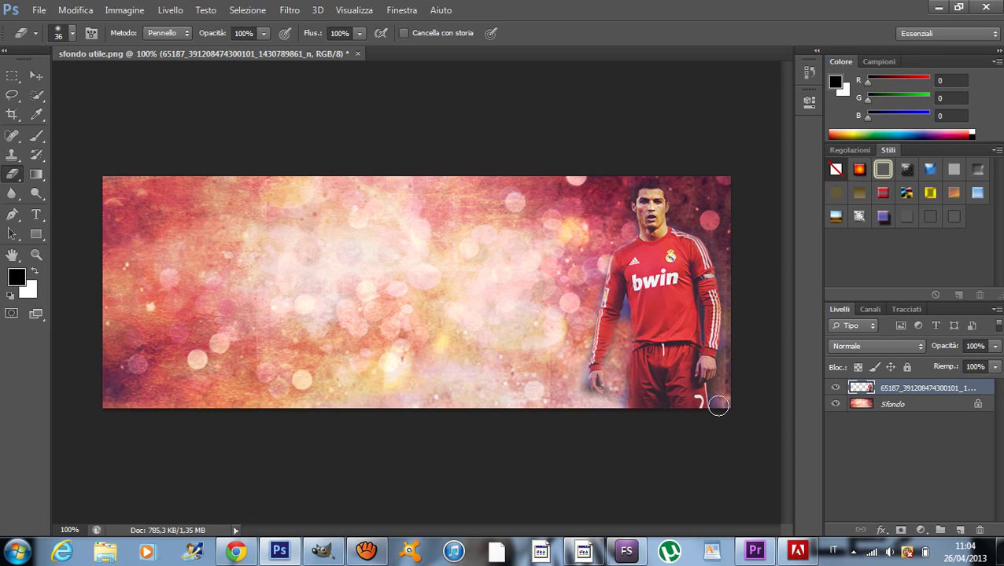
{"action": "left_click_drag", "start_coordinate": [716, 403], "coordinate": [718, 404]}
Step: Shrink the eraser through 12 px and 1 px, settling on 8 px for fine edges
{"action": "left_click", "coordinate": [73, 33]}
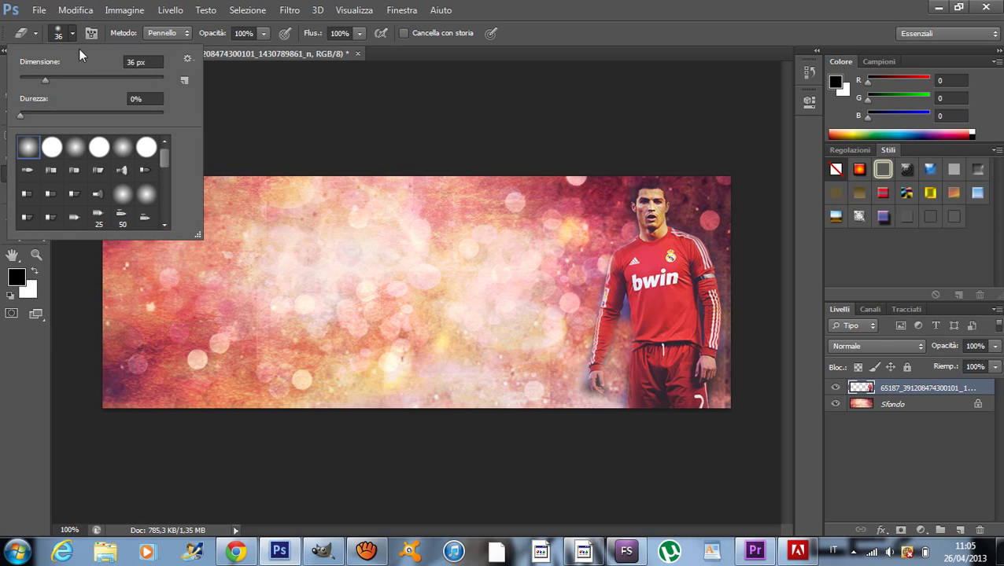
{"action": "left_click", "coordinate": [42, 80]}
{"action": "left_click_drag", "start_coordinate": [33, 80], "coordinate": [28, 80]}
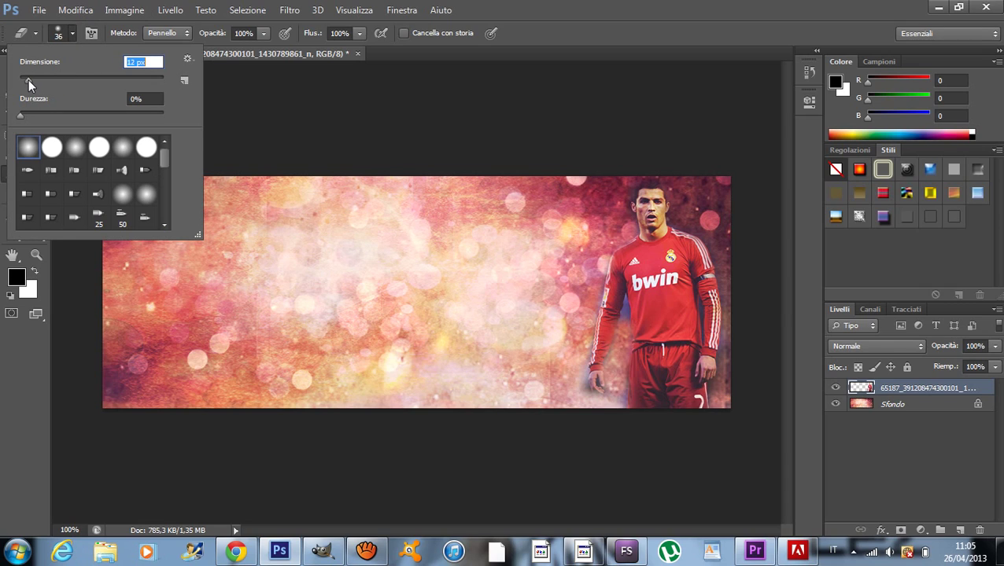
{"action": "left_click", "coordinate": [622, 318]}
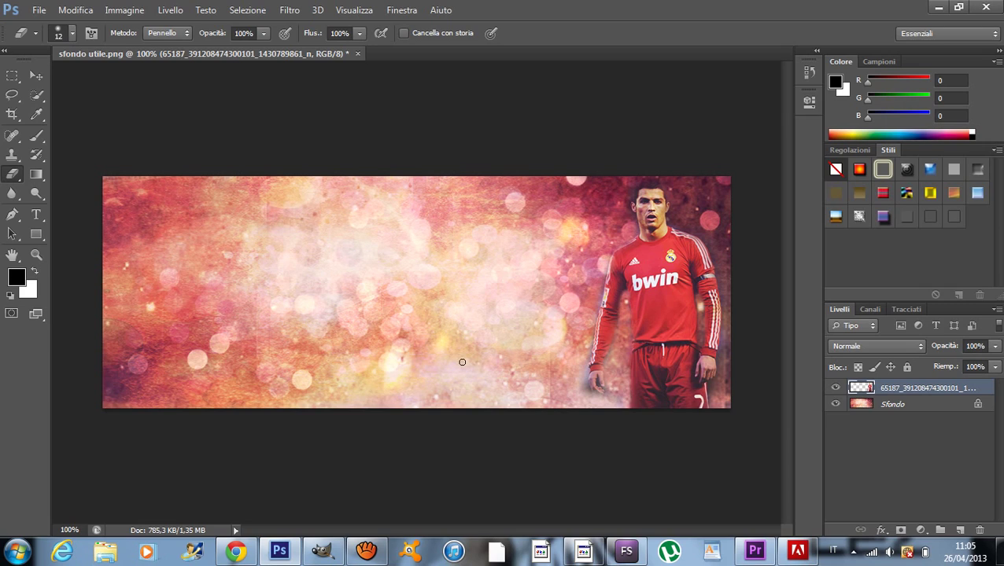
{"action": "left_click", "coordinate": [72, 33]}
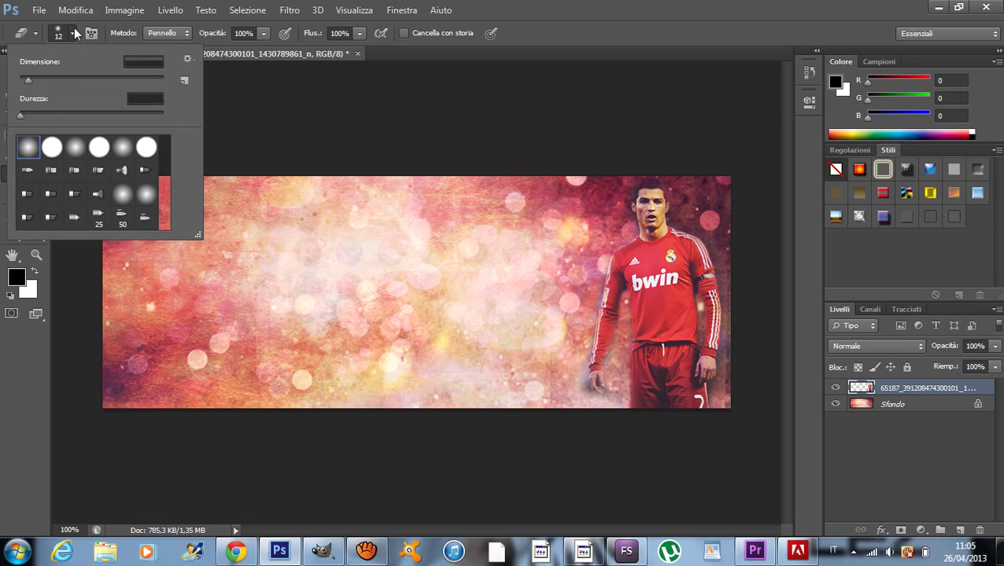
{"action": "left_click_drag", "start_coordinate": [28, 80], "coordinate": [19, 81]}
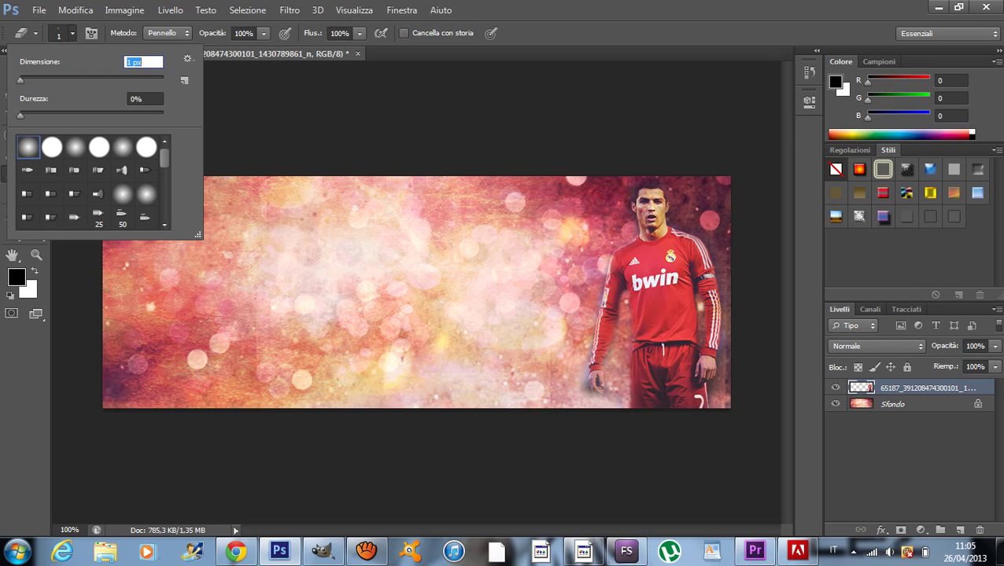
{"action": "key", "text": "Return"}
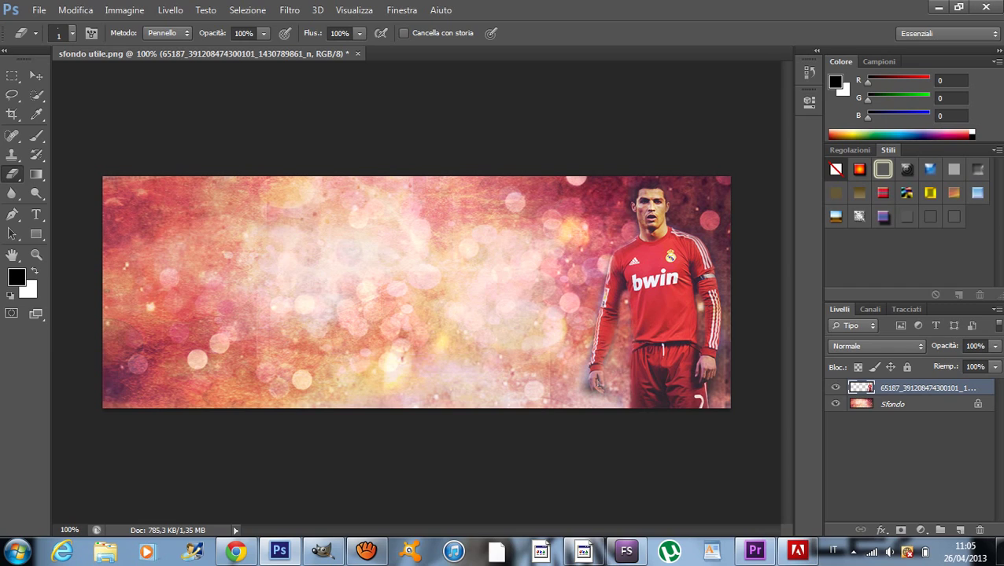
{"action": "left_click", "coordinate": [73, 33]}
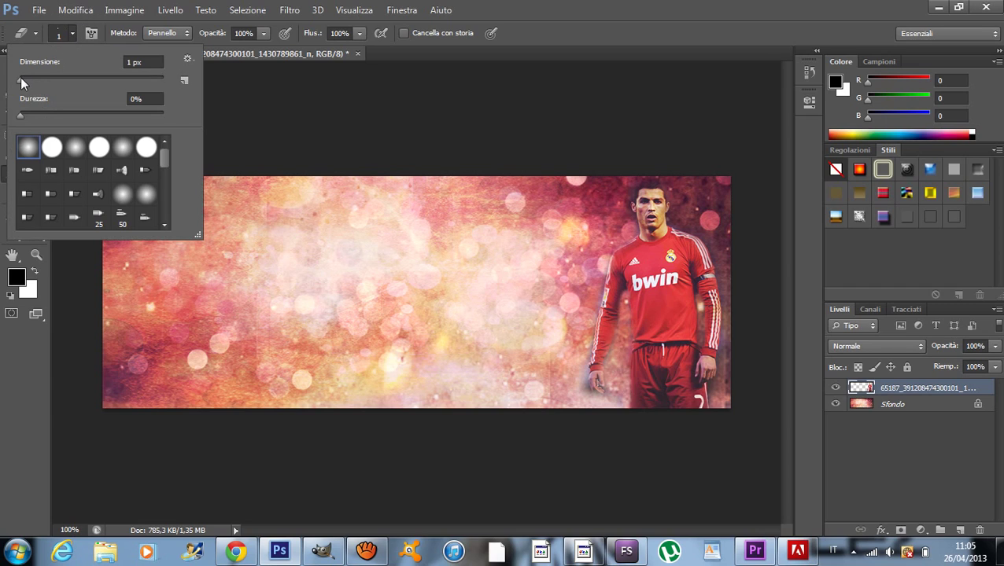
{"action": "left_click_drag", "start_coordinate": [20, 79], "coordinate": [25, 79]}
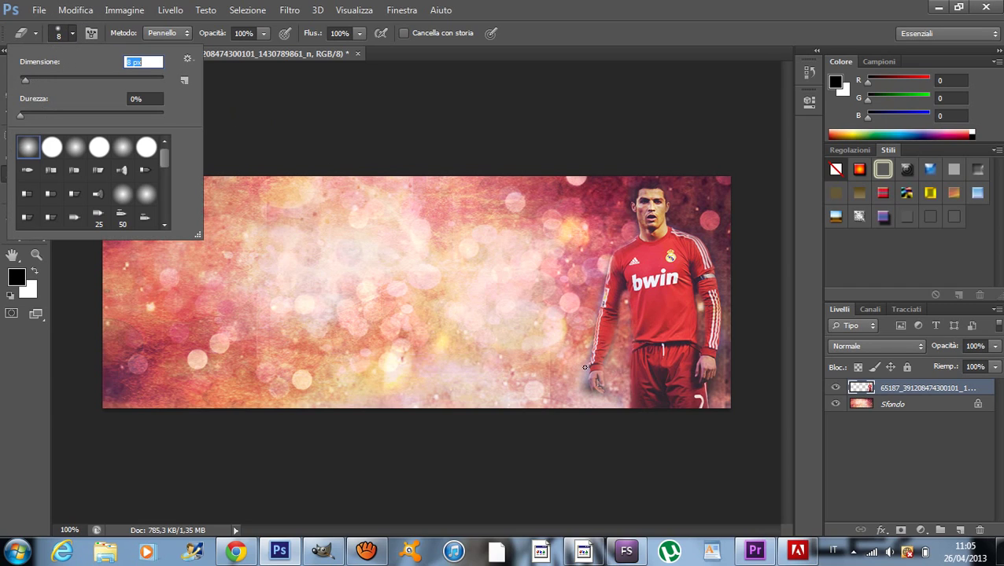
{"action": "key", "text": "Return"}
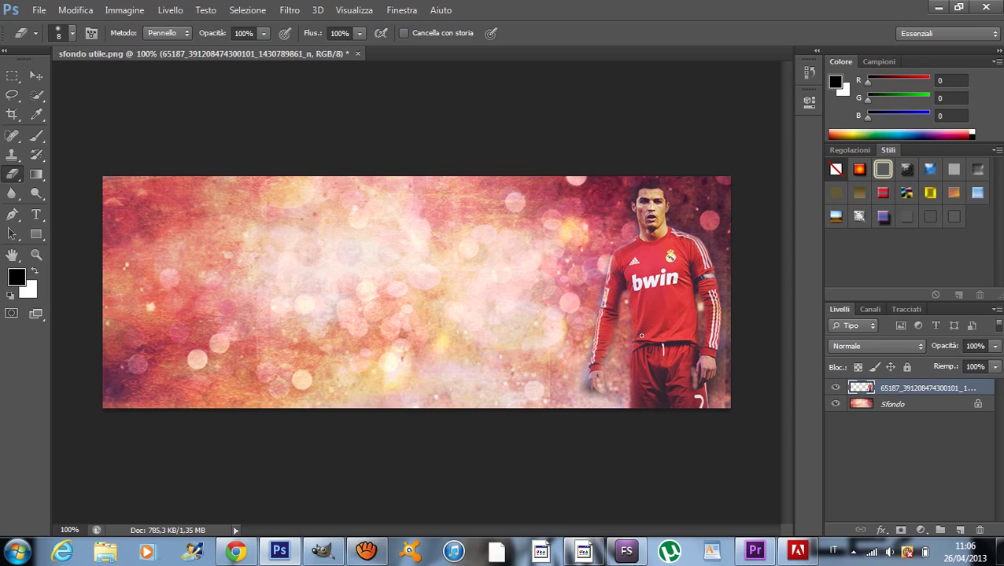
Step: Undo the last two eraser strokes and enlarge the soft eraser to 28 px
{"action": "left_click", "coordinate": [76, 9]}
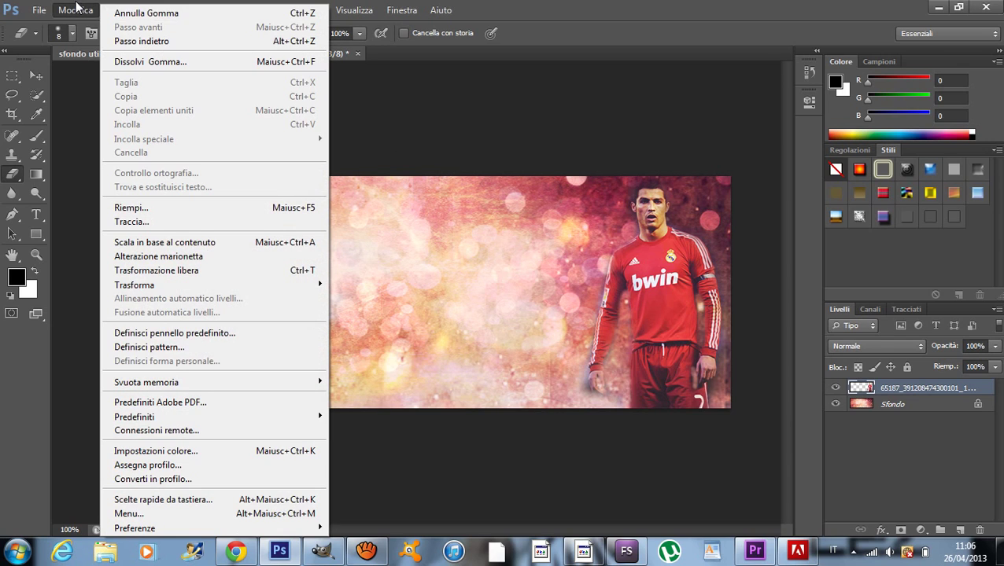
{"action": "left_click", "coordinate": [110, 22]}
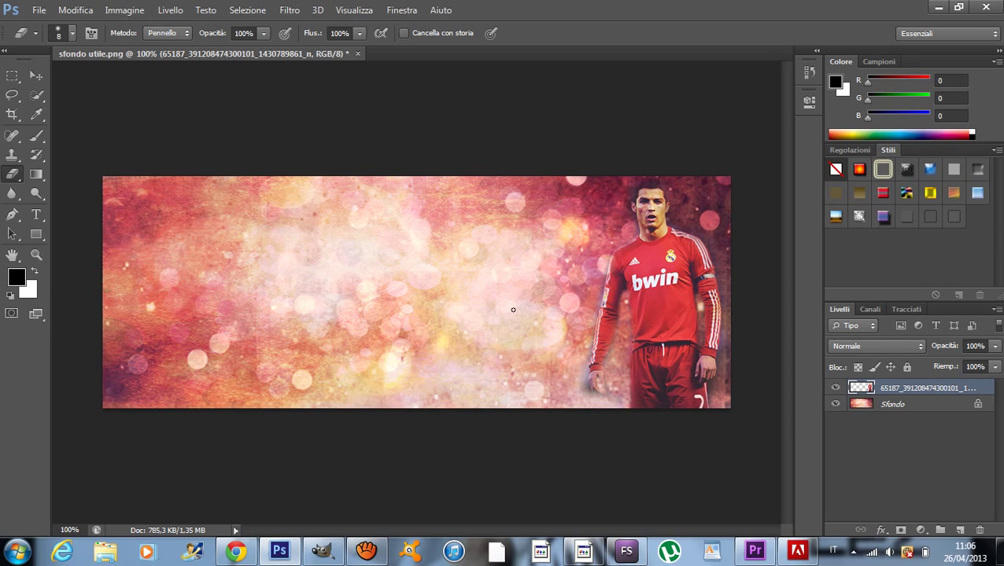
{"action": "left_click", "coordinate": [72, 34]}
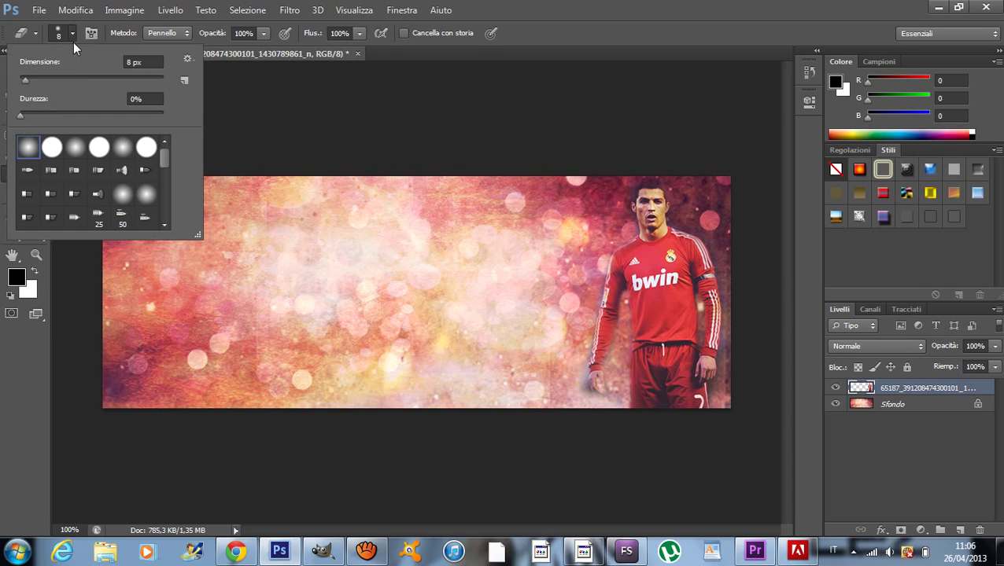
{"action": "left_click_drag", "start_coordinate": [23, 80], "coordinate": [38, 80]}
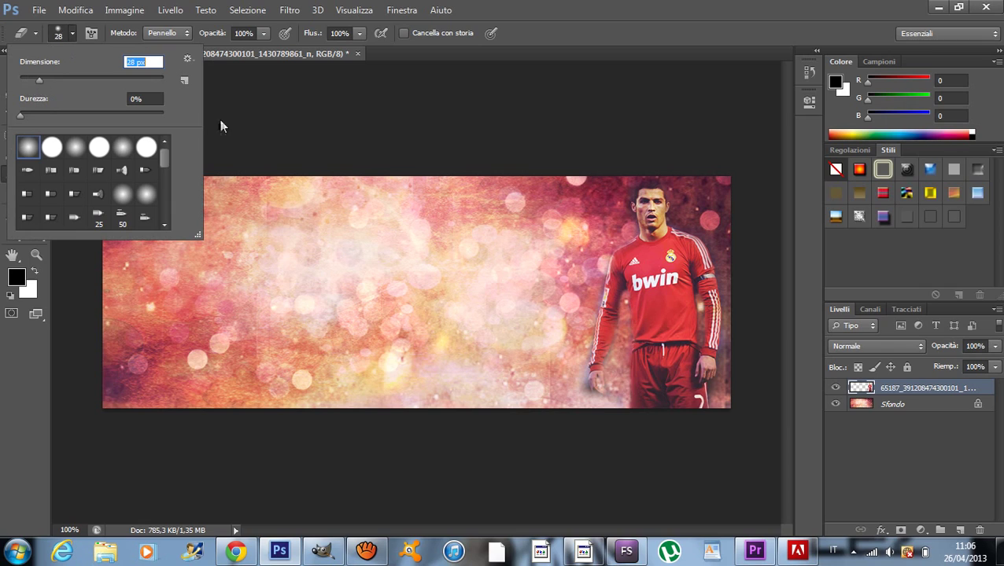
{"action": "left_click", "coordinate": [458, 317]}
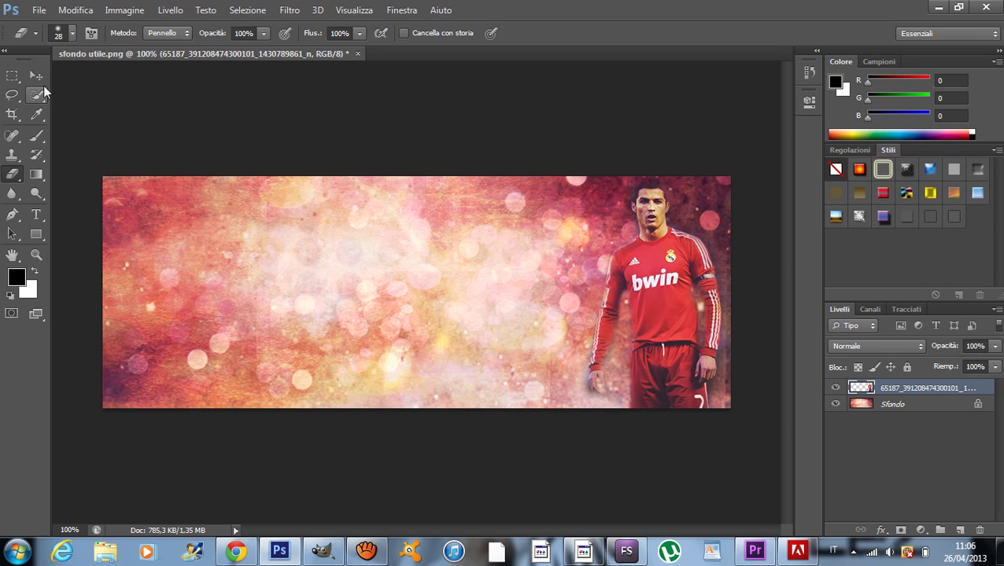
{"action": "left_click", "coordinate": [37, 76]}
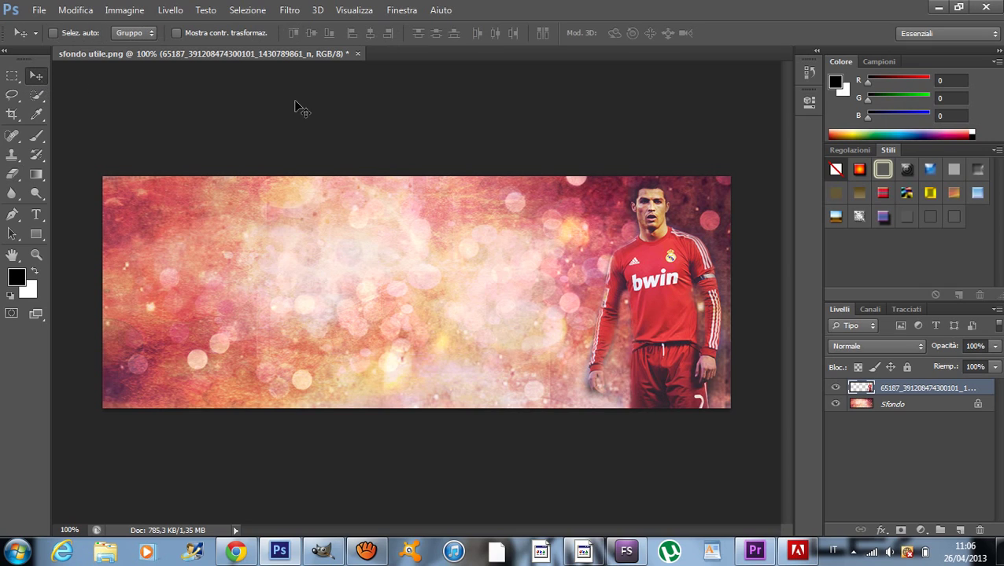
{"action": "mouse_move", "coordinate": [618, 266]}
{"action": "left_mouse_down"}
{"action": "mouse_move", "coordinate": [568, 313]}
{"action": "mouse_move", "coordinate": [579, 310]}
{"action": "left_mouse_up"}
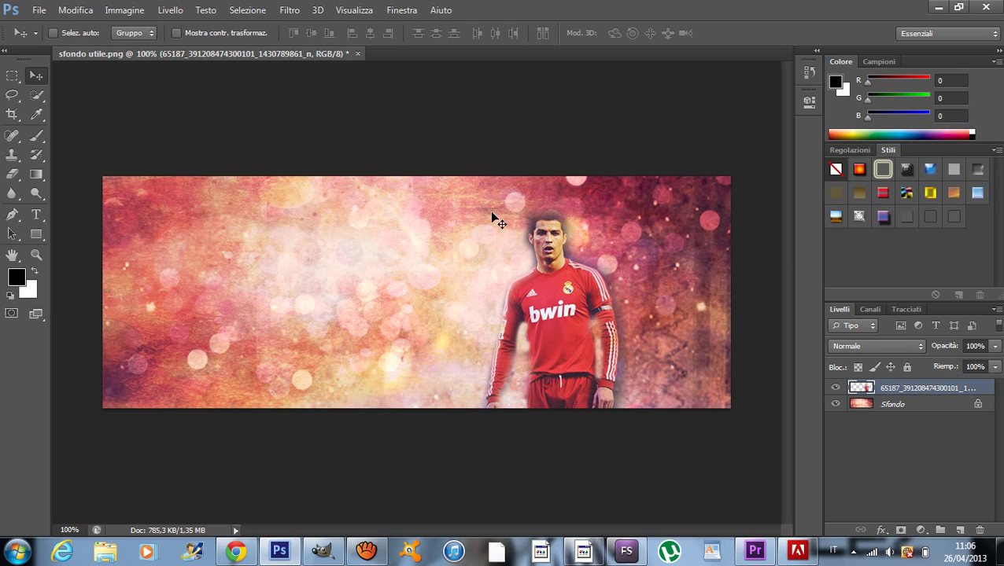
{"action": "left_click", "coordinate": [12, 173]}
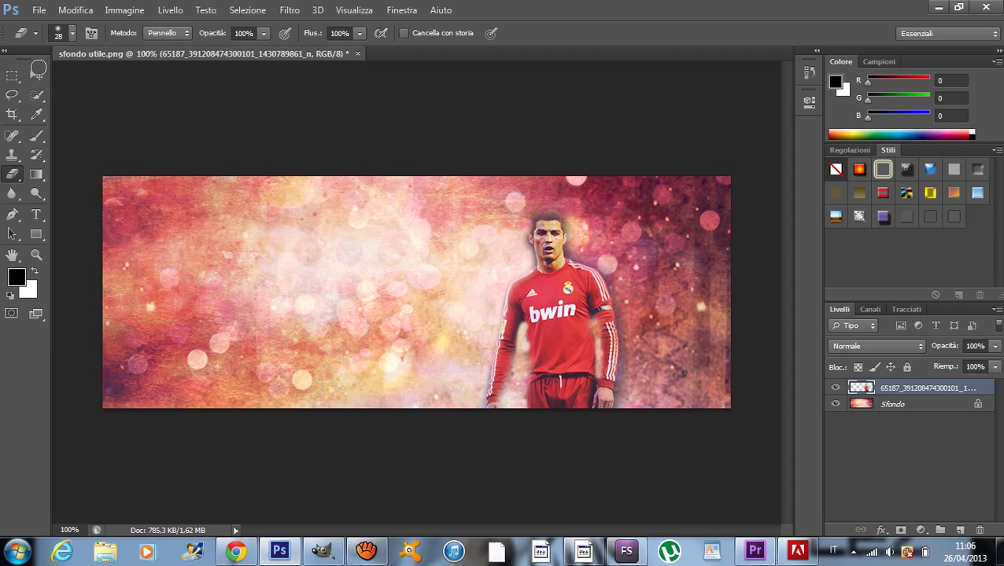
{"action": "left_click", "coordinate": [36, 76]}
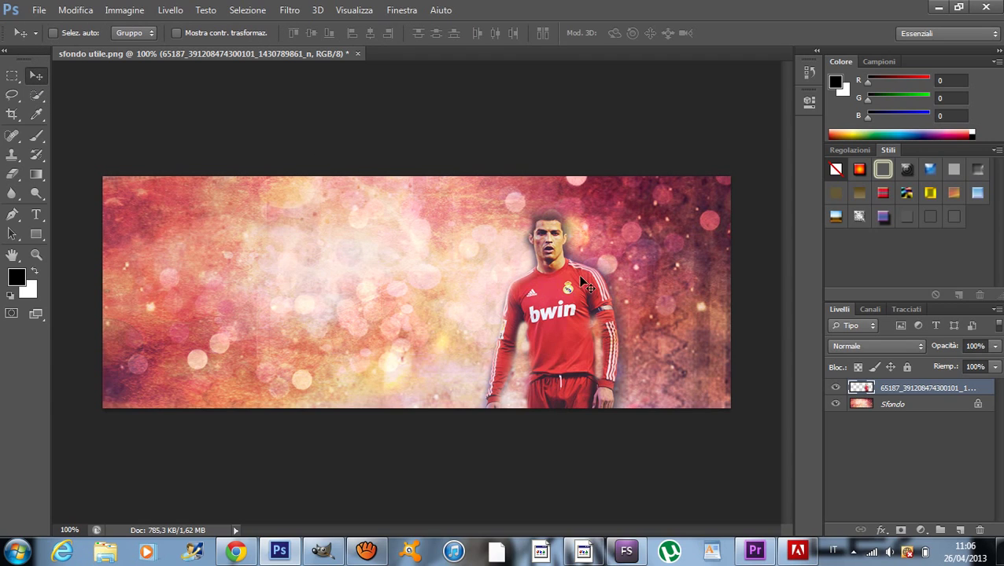
{"action": "mouse_move", "coordinate": [541, 301]}
{"action": "left_mouse_down"}
{"action": "mouse_move", "coordinate": [653, 256]}
{"action": "mouse_move", "coordinate": [644, 274]}
{"action": "mouse_move", "coordinate": [667, 272]}
{"action": "left_mouse_up"}
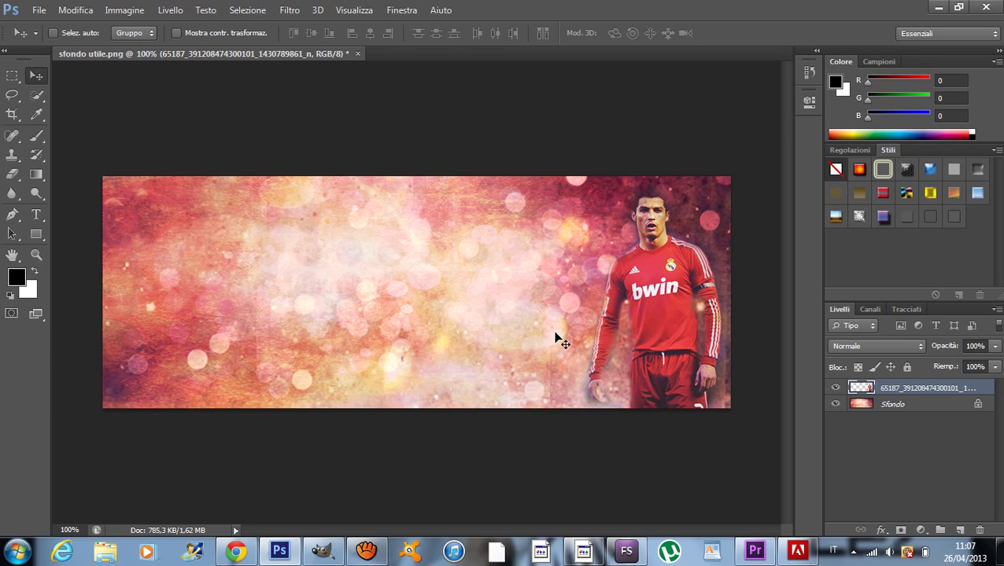
{"action": "left_click", "coordinate": [994, 346]}
{"action": "left_click_drag", "start_coordinate": [995, 365], "coordinate": [973, 368]}
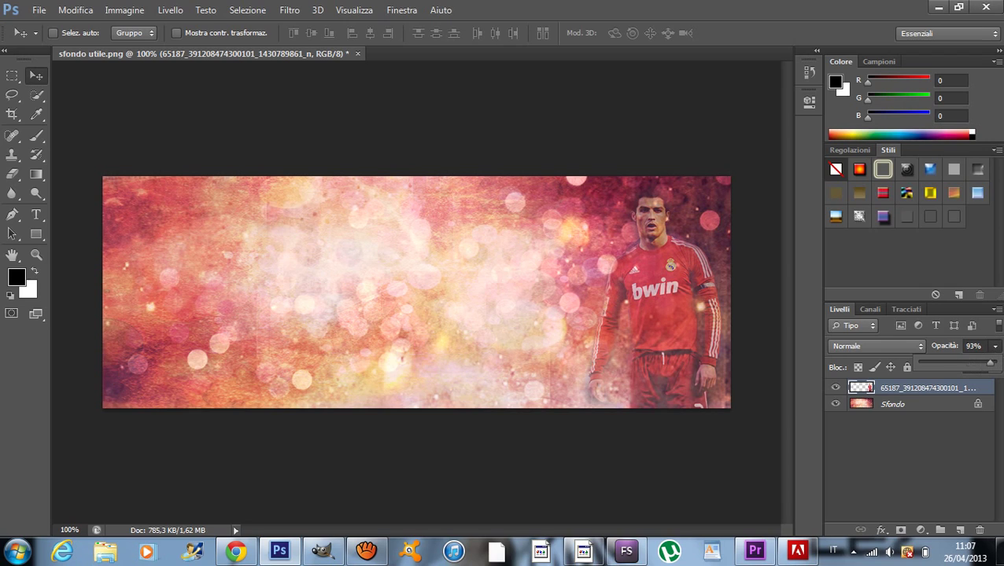
{"action": "left_click_drag", "start_coordinate": [967, 363], "coordinate": [995, 363]}
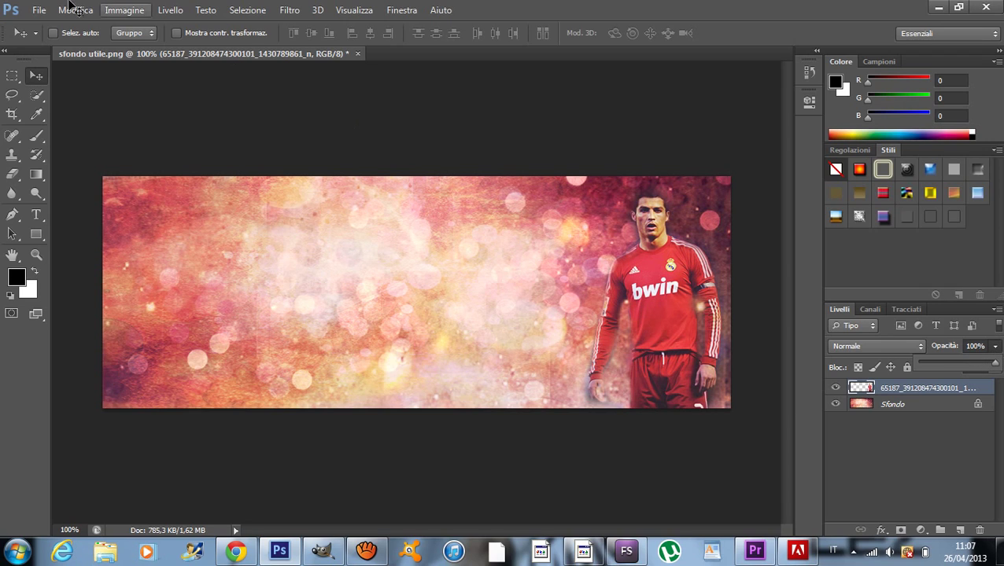
Step: Place COPERTINA VR7 from the CR7 folder as a new layer over the banner
{"action": "left_click", "coordinate": [39, 9]}
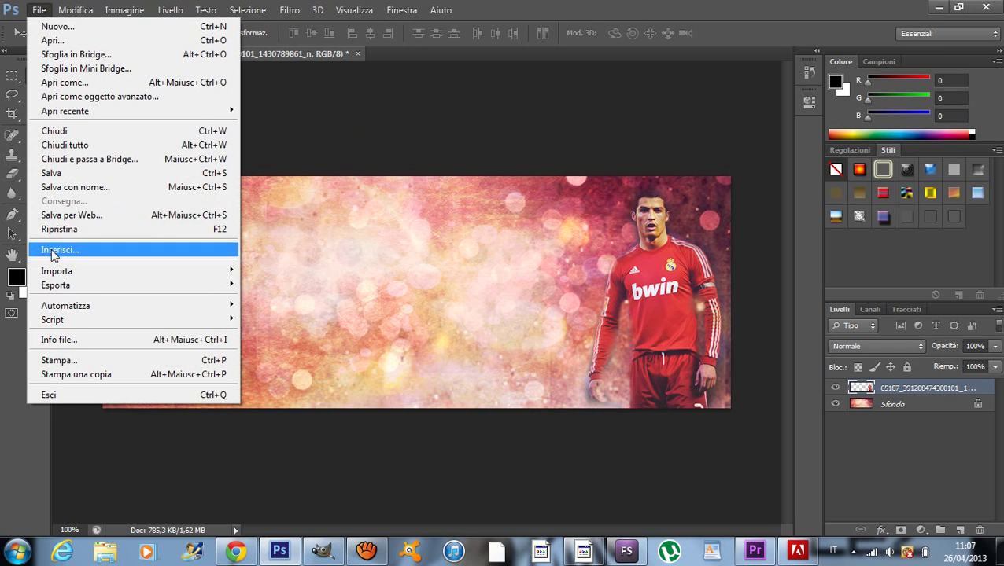
{"action": "left_click", "coordinate": [52, 249]}
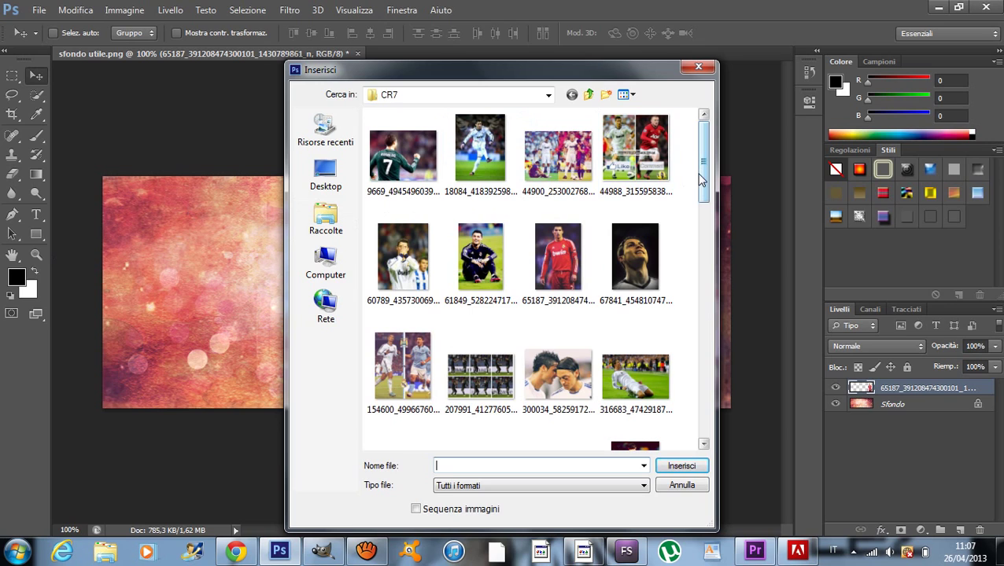
{"action": "left_click_drag", "start_coordinate": [703, 179], "coordinate": [703, 188]}
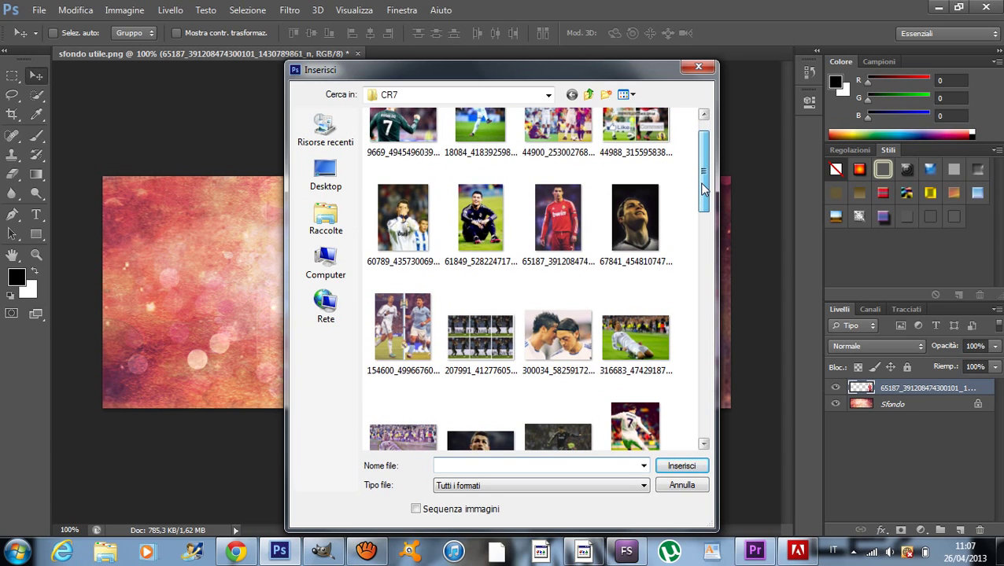
{"action": "mouse_move", "coordinate": [702, 188]}
{"action": "left_mouse_down"}
{"action": "mouse_move", "coordinate": [715, 265]}
{"action": "mouse_move", "coordinate": [707, 298]}
{"action": "left_mouse_up"}
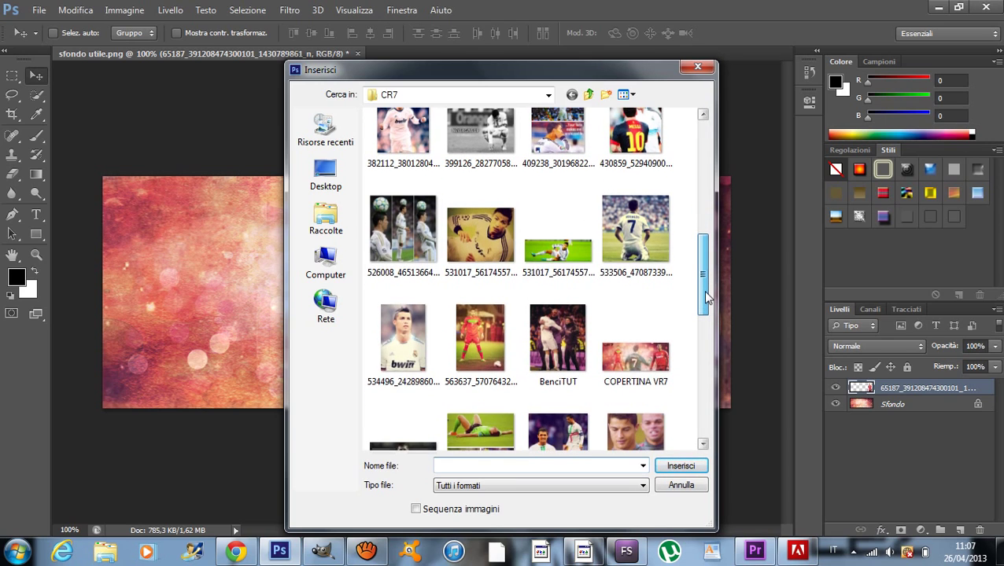
{"action": "double_click", "coordinate": [635, 360]}
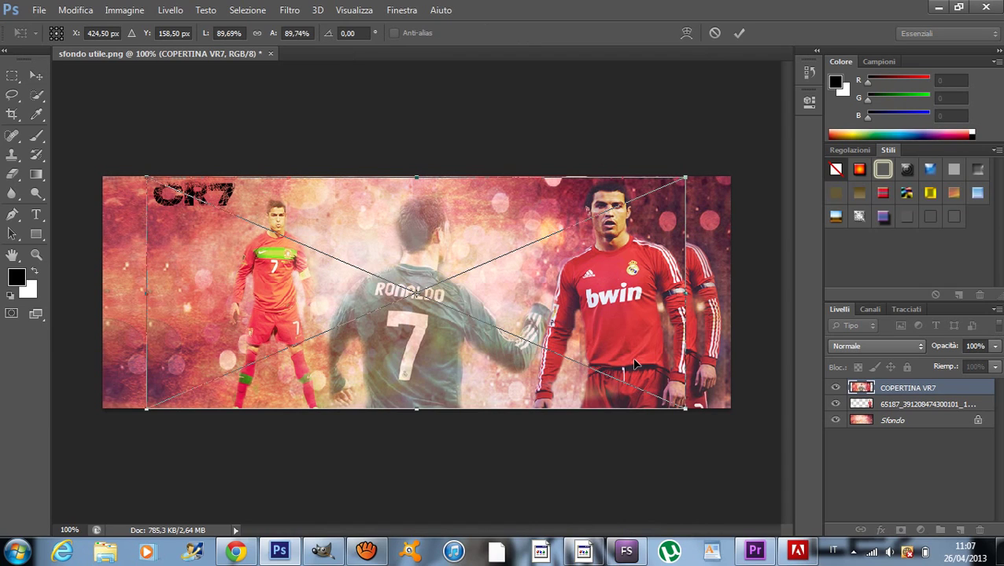
Step: Back out of closing the document and leave the File menu without choosing anything
{"action": "left_click", "coordinate": [38, 10]}
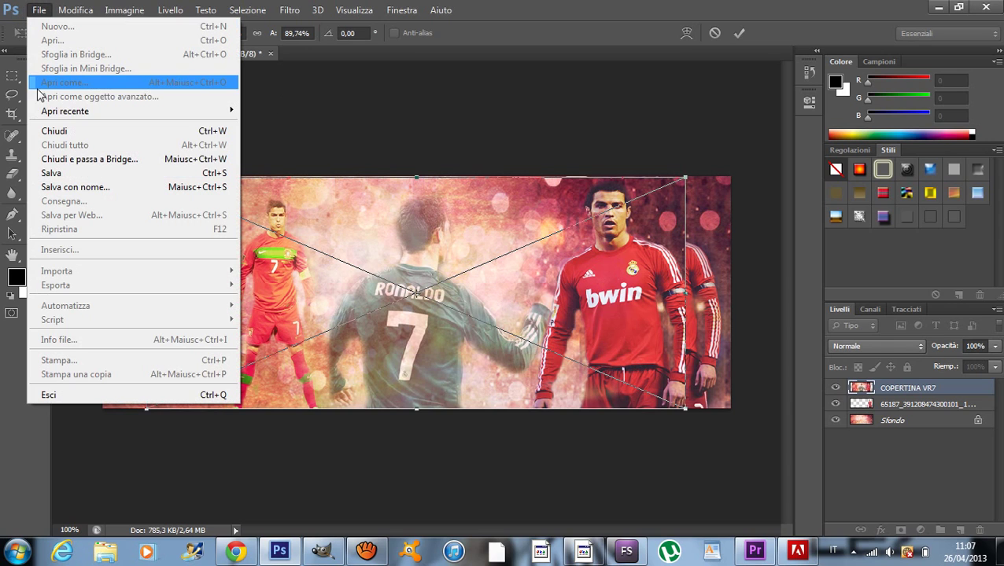
{"action": "left_click", "coordinate": [52, 130]}
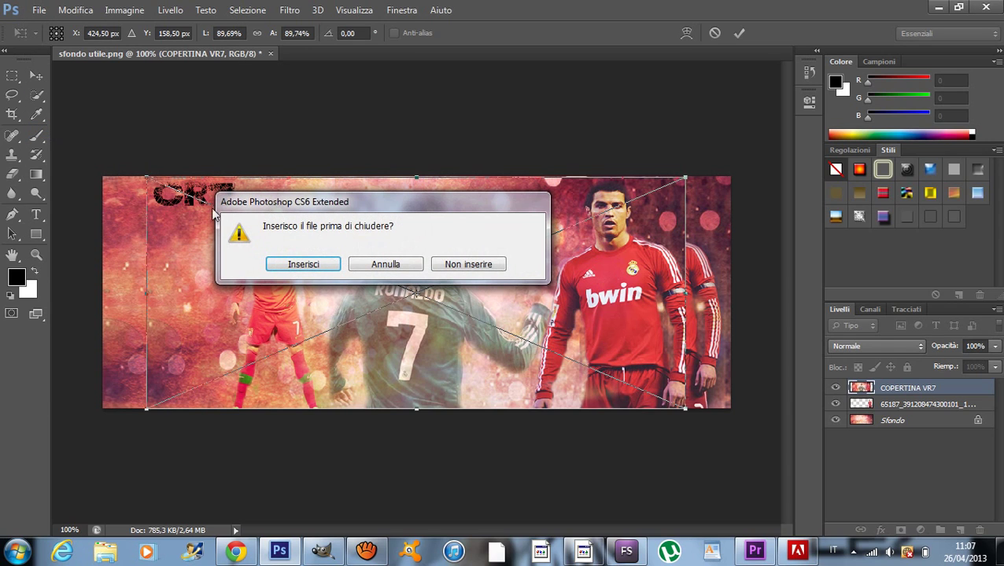
{"action": "left_click", "coordinate": [358, 268]}
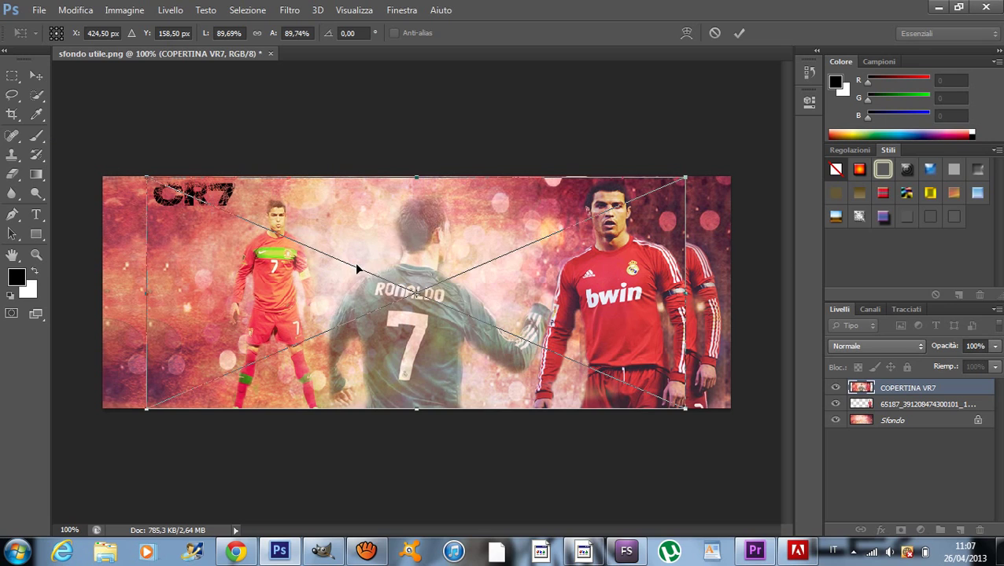
{"action": "left_click", "coordinate": [39, 10]}
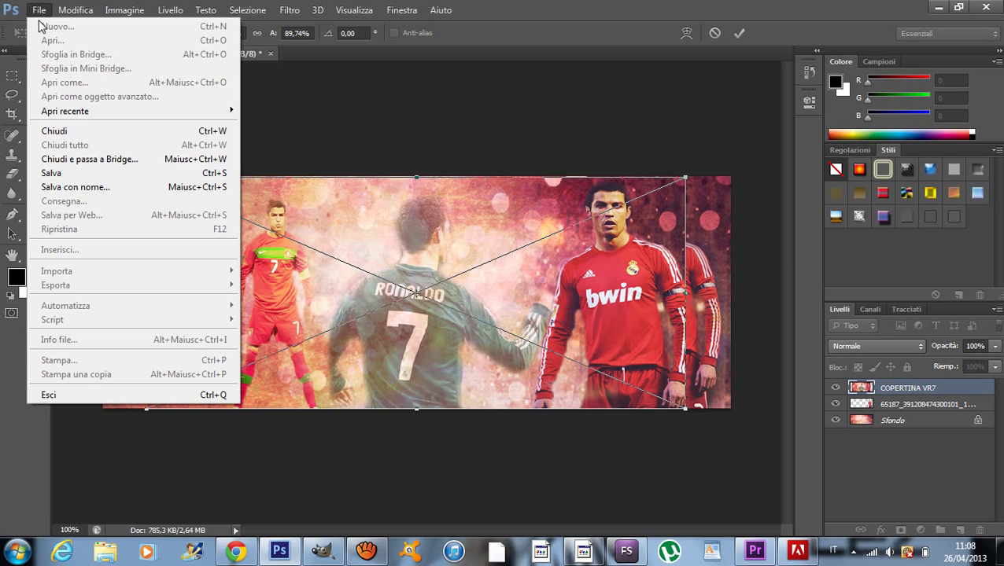
{"action": "left_click", "coordinate": [868, 389]}
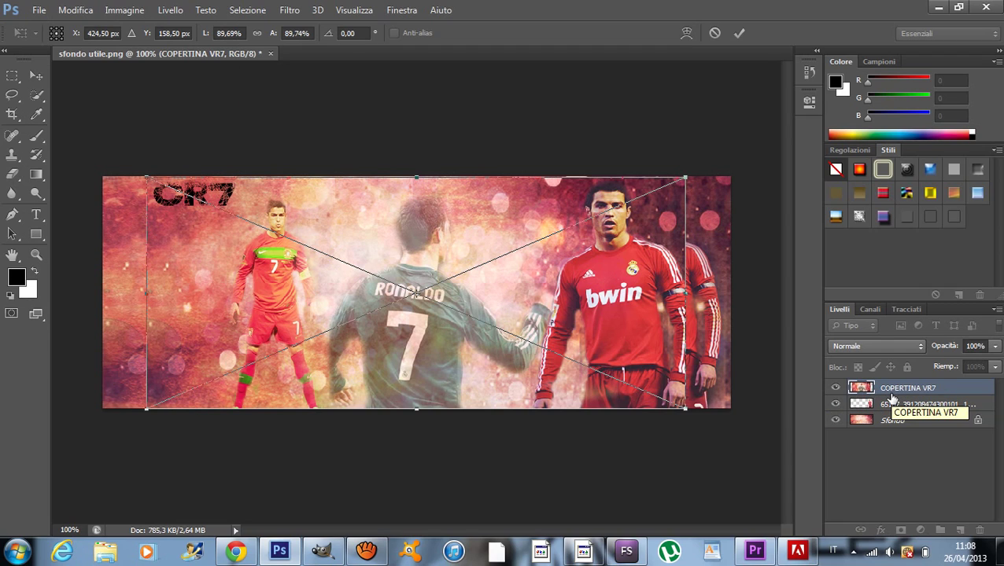
Step: Commit the placed image's transform and delete the COPERTINA VR7 layer
{"action": "key", "text": "Return"}
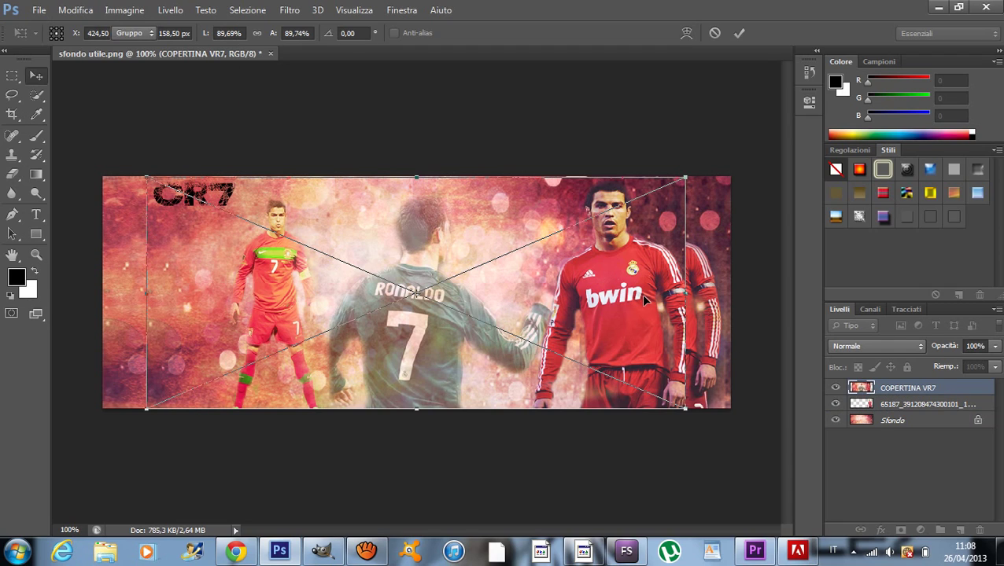
{"action": "right_click", "coordinate": [871, 386]}
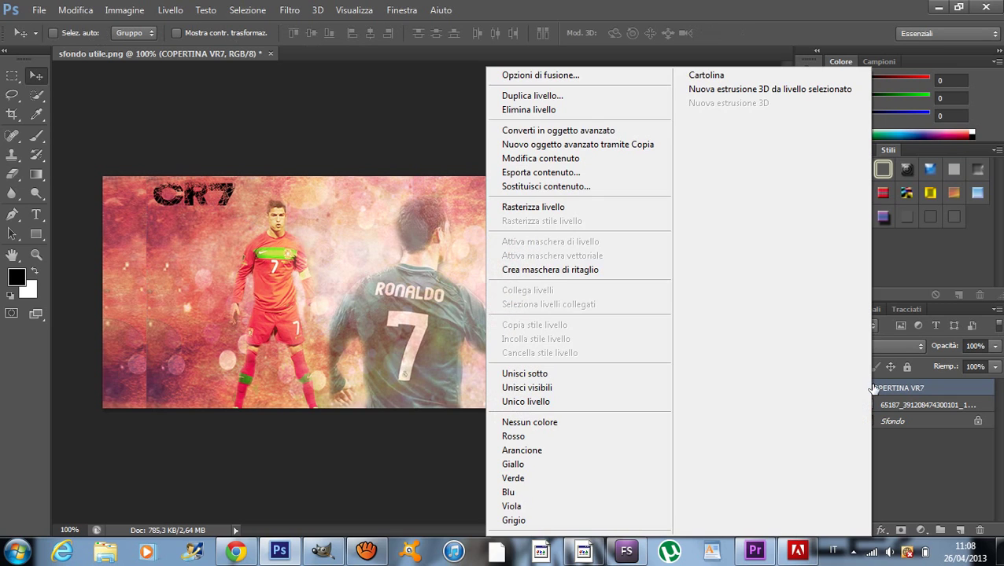
{"action": "left_click", "coordinate": [576, 114]}
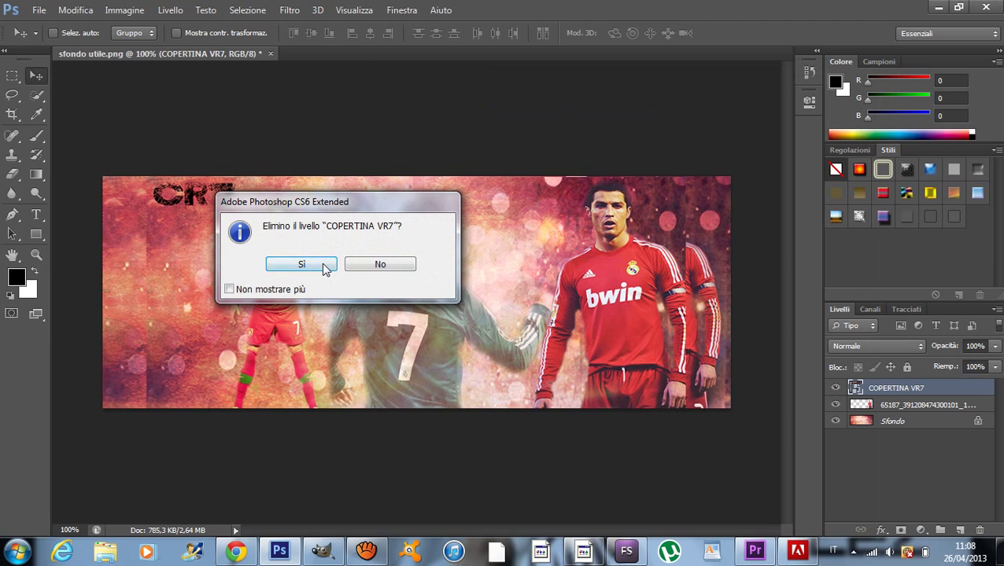
{"action": "left_click", "coordinate": [326, 269]}
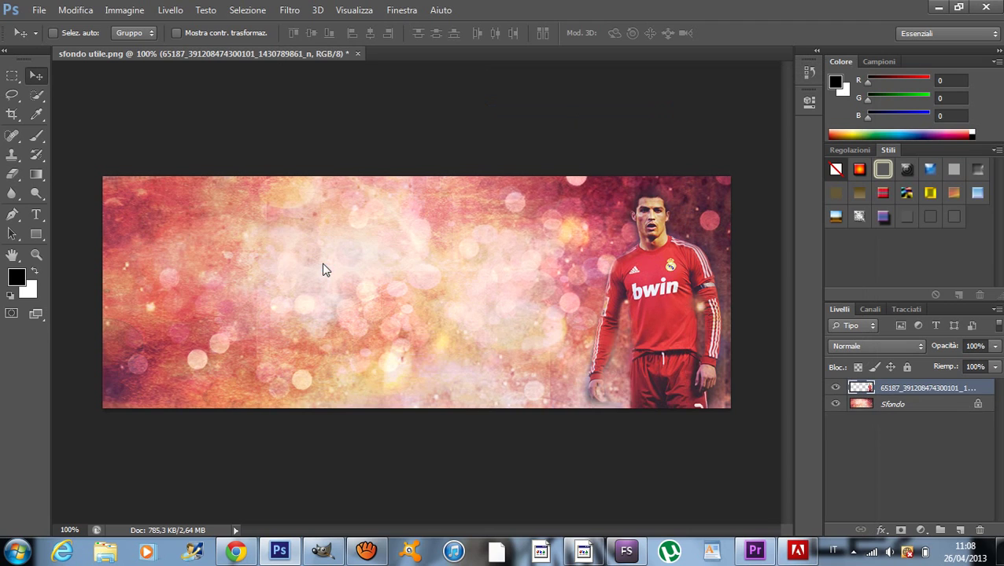
Step: Place the green number 7 Ronaldo photo mid-banner, stretched to the top edge, beside the red-shirt photo
{"action": "left_click", "coordinate": [39, 10]}
{"action": "left_click", "coordinate": [62, 250]}
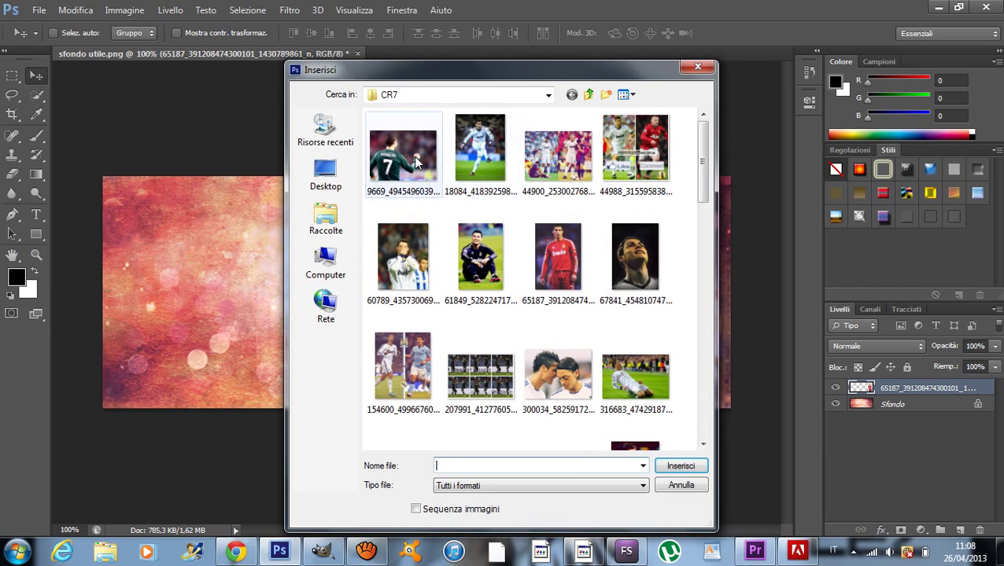
{"action": "double_click", "coordinate": [417, 161]}
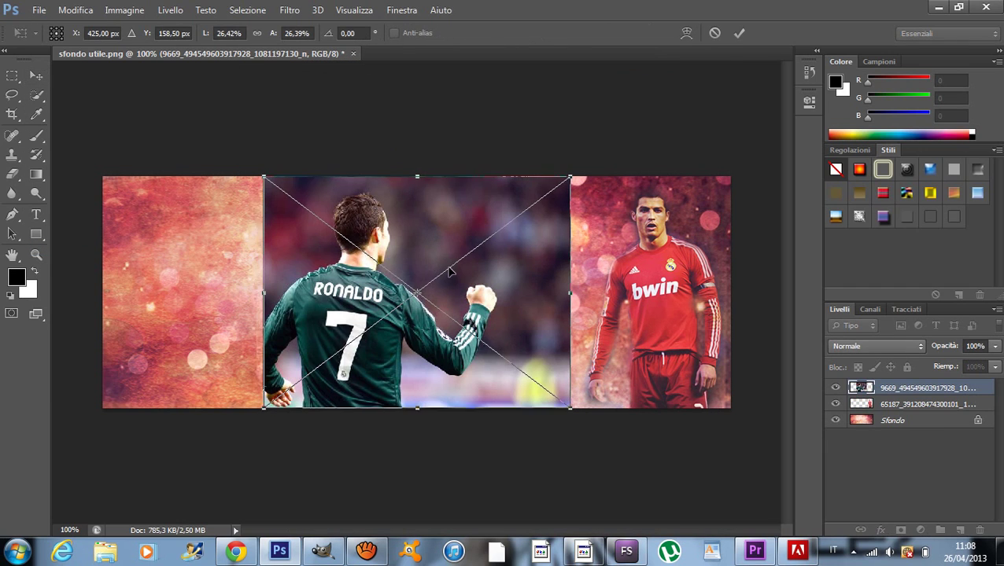
{"action": "left_click_drag", "start_coordinate": [434, 251], "coordinate": [453, 271]}
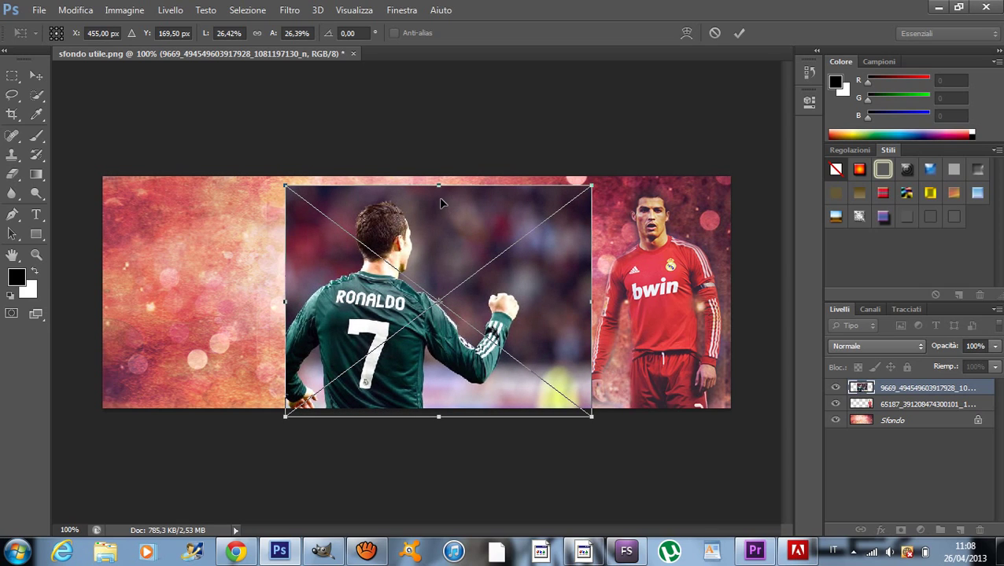
{"action": "left_click_drag", "start_coordinate": [438, 186], "coordinate": [438, 176]}
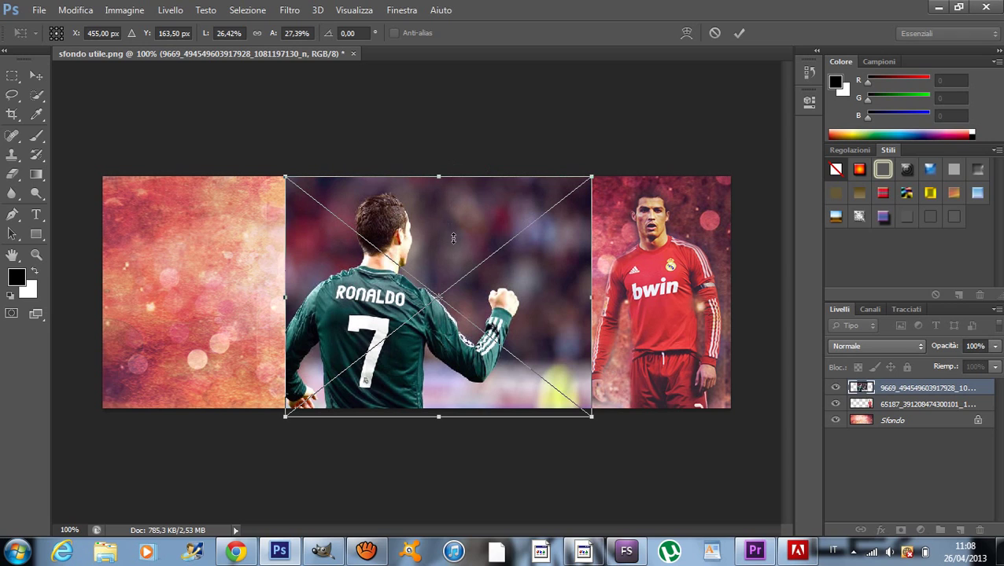
{"action": "key", "text": "Return"}
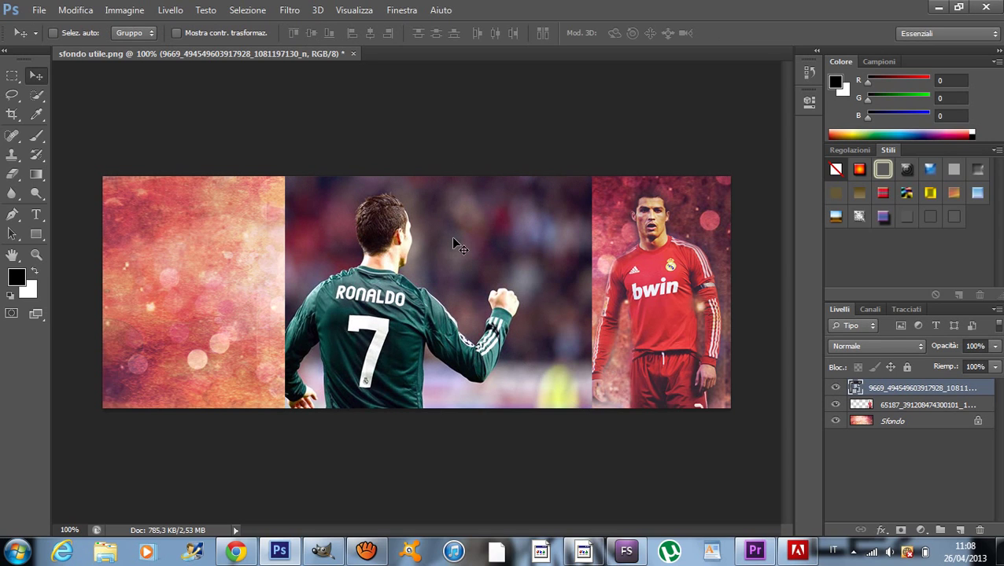
{"action": "mouse_move", "coordinate": [452, 240]}
{"action": "left_mouse_down"}
{"action": "mouse_move", "coordinate": [502, 255]}
{"action": "mouse_move", "coordinate": [463, 246]}
{"action": "mouse_move", "coordinate": [485, 254]}
{"action": "left_mouse_up"}
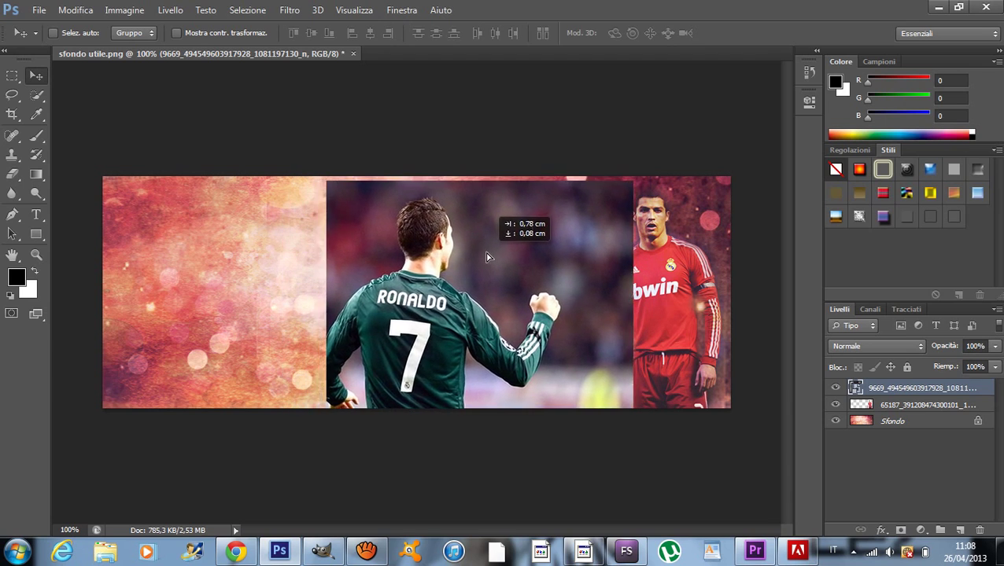
{"action": "left_click_drag", "start_coordinate": [485, 254], "coordinate": [491, 251]}
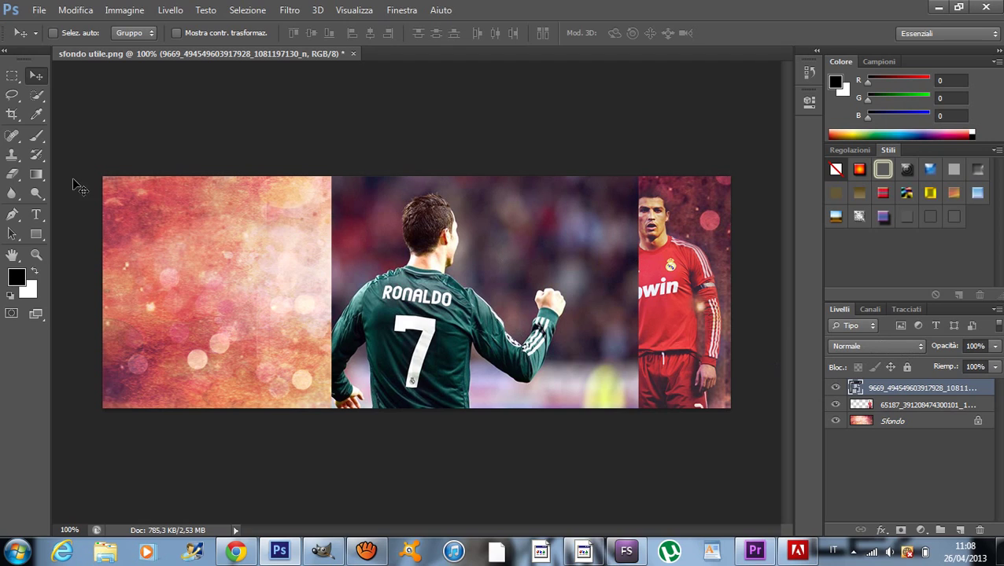
Step: Set up a soft 73 px eraser and rasterize the green-shirt smart object
{"action": "left_click", "coordinate": [12, 174]}
{"action": "left_click", "coordinate": [72, 34]}
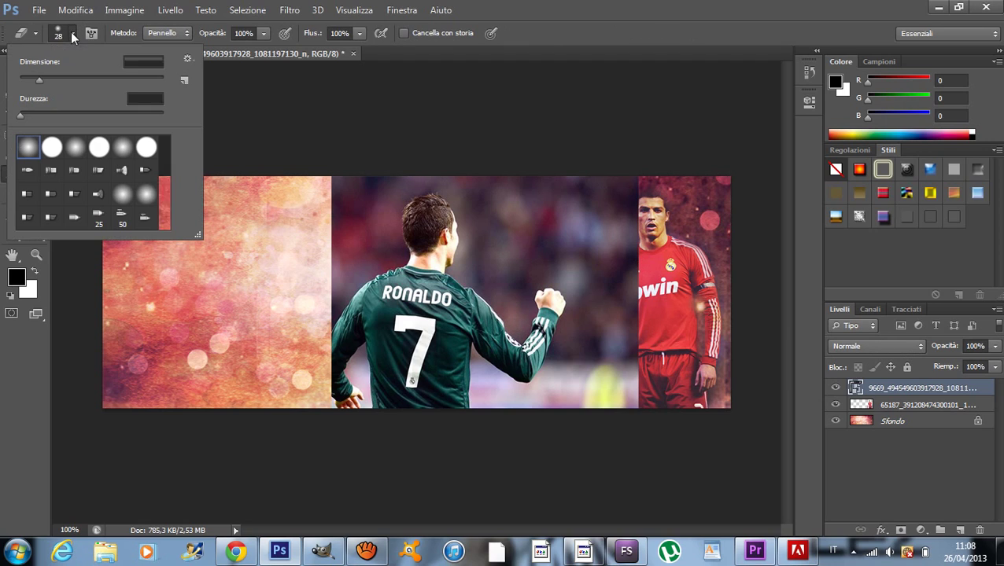
{"action": "left_click_drag", "start_coordinate": [37, 80], "coordinate": [63, 80]}
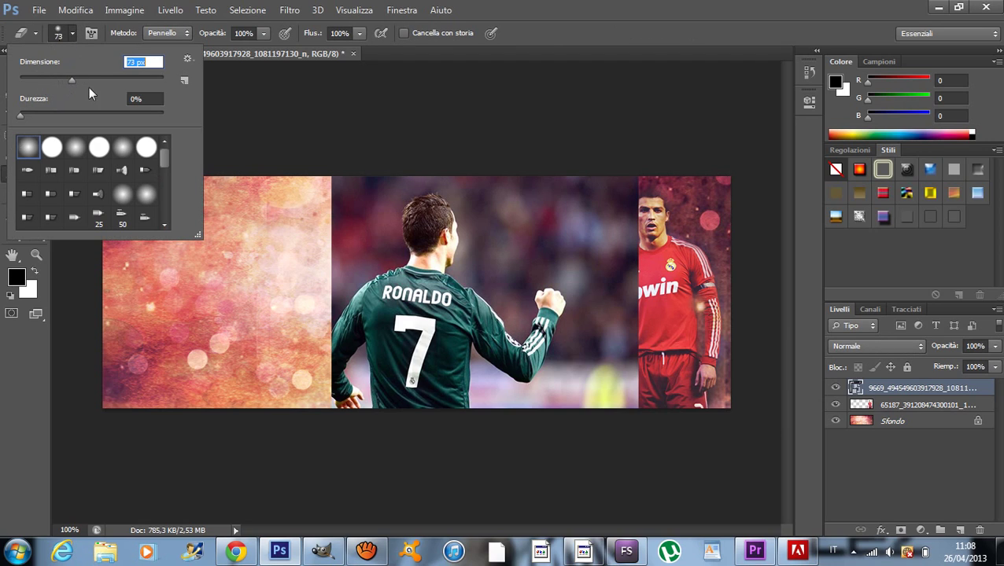
{"action": "left_click", "coordinate": [337, 202]}
{"action": "left_click", "coordinate": [341, 209]}
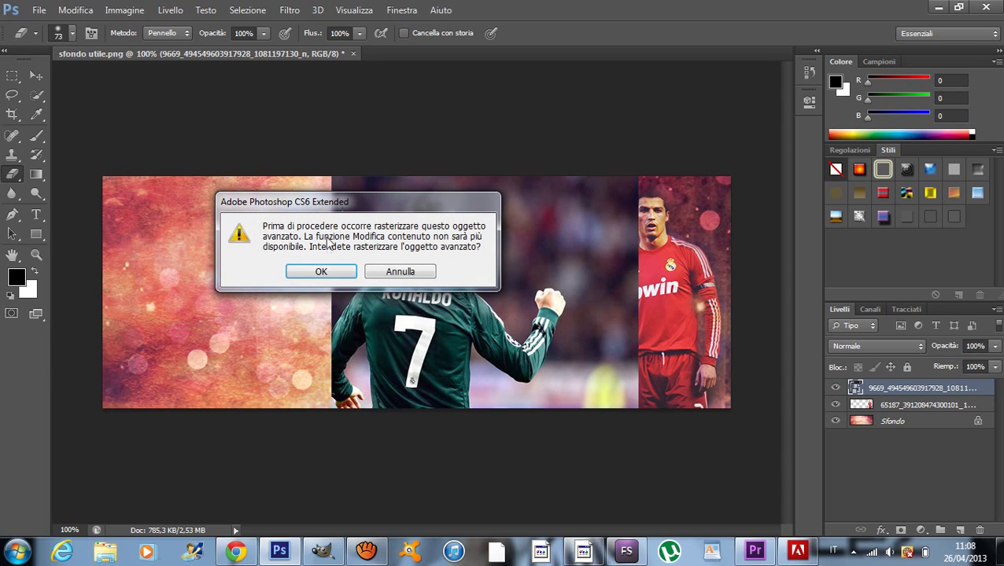
{"action": "left_click", "coordinate": [321, 271]}
Step: Erase the photo's hard edges, the dark blur by the head and the left backdrop
{"action": "mouse_move", "coordinate": [597, 224]}
{"action": "left_mouse_down"}
{"action": "mouse_move", "coordinate": [613, 195]}
{"action": "mouse_move", "coordinate": [621, 236]}
{"action": "mouse_move", "coordinate": [632, 206]}
{"action": "mouse_move", "coordinate": [631, 247]}
{"action": "mouse_move", "coordinate": [655, 300]}
{"action": "mouse_move", "coordinate": [624, 404]}
{"action": "mouse_move", "coordinate": [620, 323]}
{"action": "mouse_move", "coordinate": [609, 360]}
{"action": "mouse_move", "coordinate": [601, 291]}
{"action": "mouse_move", "coordinate": [555, 190]}
{"action": "mouse_move", "coordinate": [435, 157]}
{"action": "mouse_move", "coordinate": [370, 175]}
{"action": "mouse_move", "coordinate": [354, 252]}
{"action": "mouse_move", "coordinate": [336, 168]}
{"action": "mouse_move", "coordinate": [340, 206]}
{"action": "left_mouse_up"}
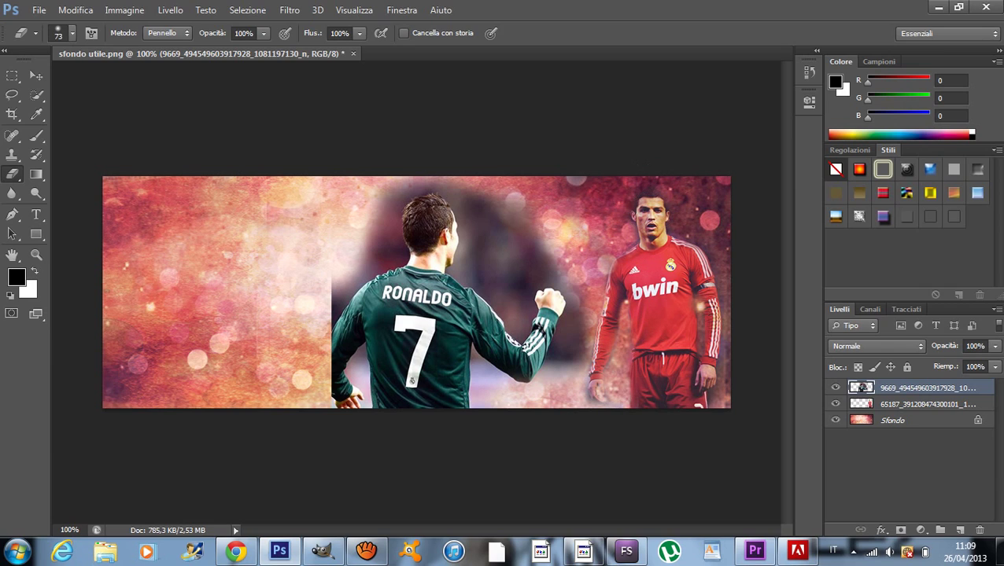
{"action": "mouse_move", "coordinate": [488, 235]}
{"action": "left_mouse_down"}
{"action": "mouse_move", "coordinate": [481, 210]}
{"action": "mouse_move", "coordinate": [453, 195]}
{"action": "left_mouse_up"}
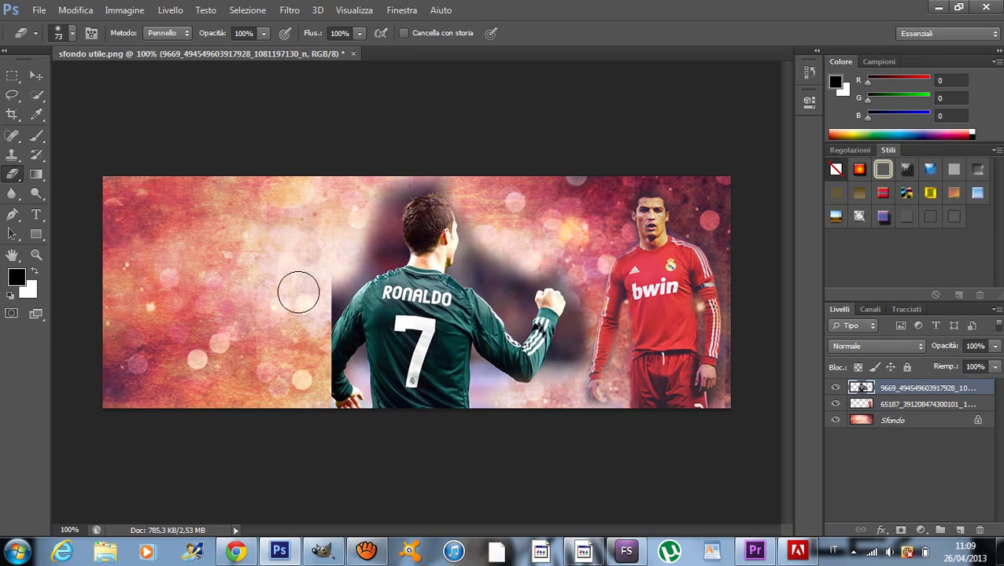
{"action": "left_click_drag", "start_coordinate": [322, 279], "coordinate": [320, 407]}
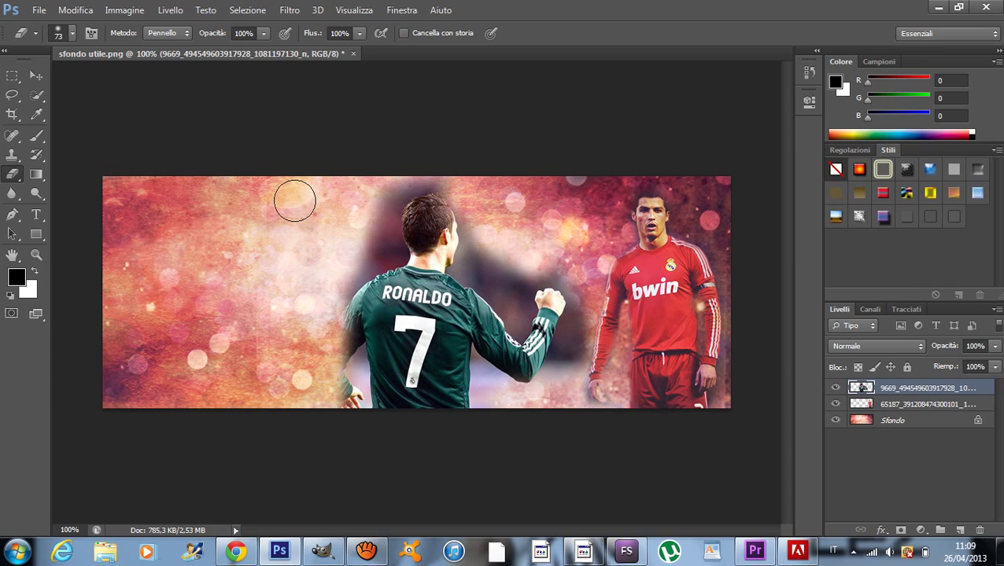
{"action": "left_click_drag", "start_coordinate": [295, 200], "coordinate": [309, 220]}
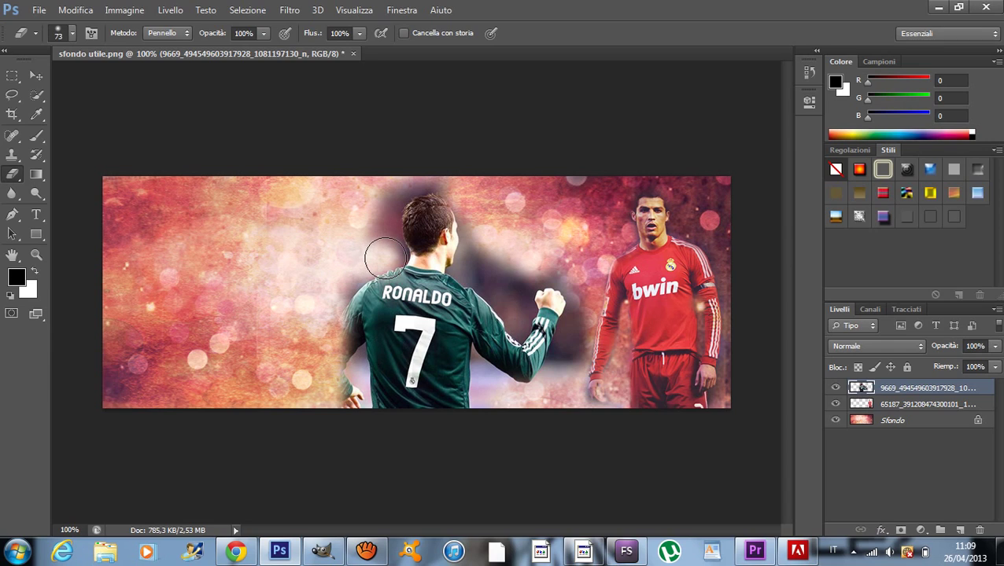
{"action": "mouse_move", "coordinate": [372, 250]}
{"action": "left_mouse_down"}
{"action": "mouse_move", "coordinate": [410, 179]}
{"action": "mouse_move", "coordinate": [483, 249]}
{"action": "mouse_move", "coordinate": [519, 323]}
{"action": "mouse_move", "coordinate": [516, 288]}
{"action": "mouse_move", "coordinate": [542, 269]}
{"action": "mouse_move", "coordinate": [571, 280]}
{"action": "mouse_move", "coordinate": [575, 329]}
{"action": "mouse_move", "coordinate": [561, 368]}
{"action": "mouse_move", "coordinate": [493, 397]}
{"action": "mouse_move", "coordinate": [475, 357]}
{"action": "left_mouse_up"}
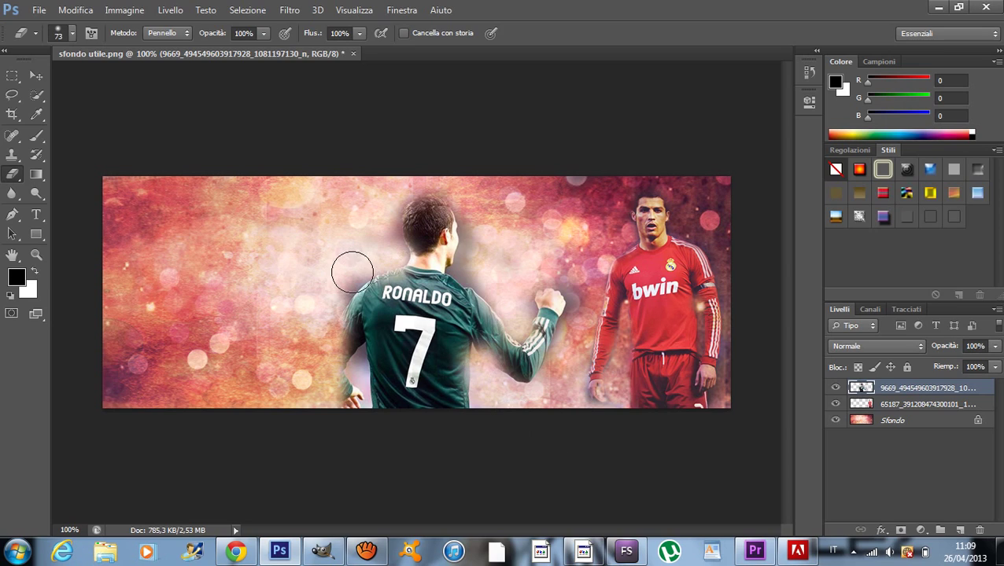
Step: With a 14 px eraser, clean up the hair and left-arm edges, then pick the Type tool
{"action": "left_click", "coordinate": [69, 34]}
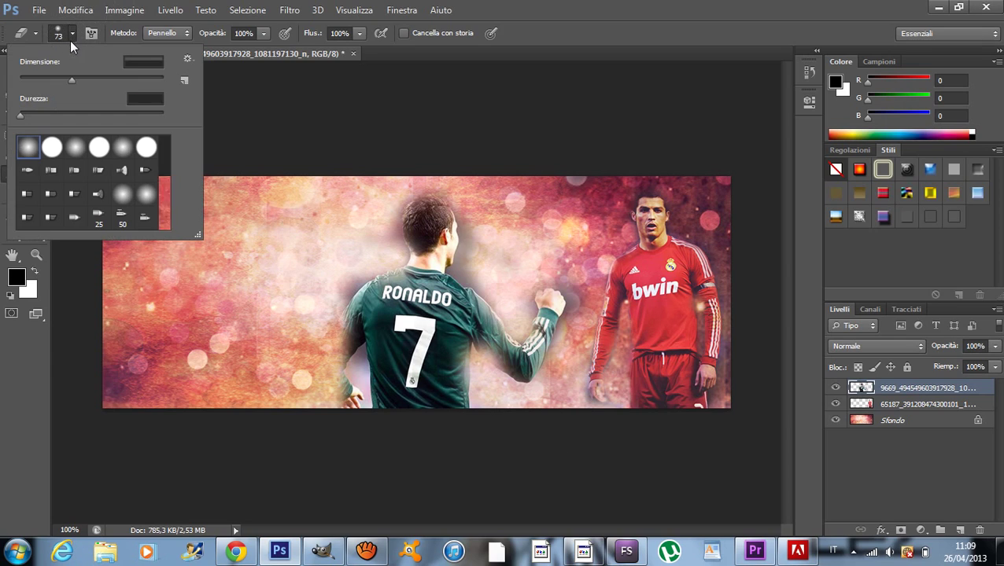
{"action": "left_click_drag", "start_coordinate": [70, 80], "coordinate": [30, 79]}
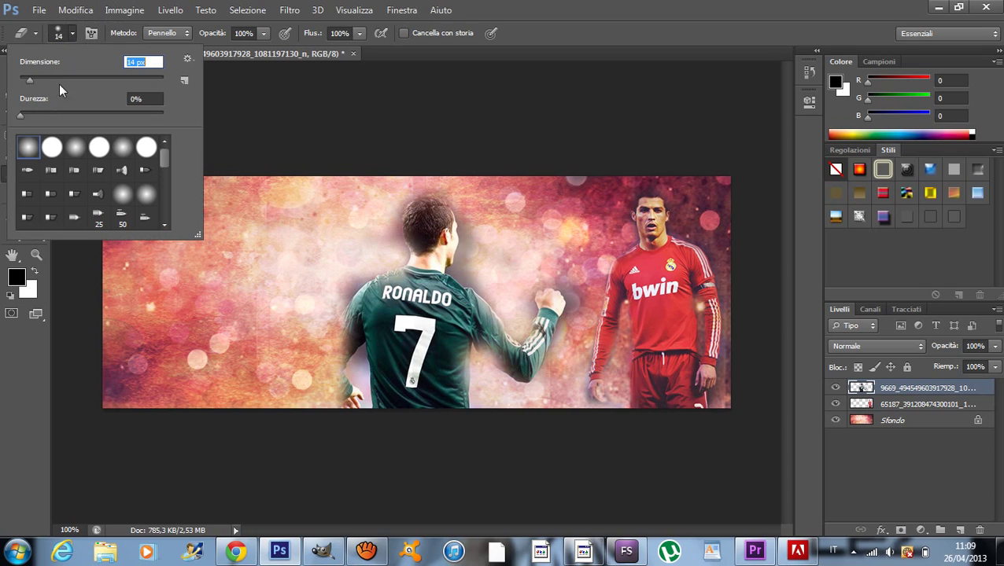
{"action": "left_click", "coordinate": [346, 284]}
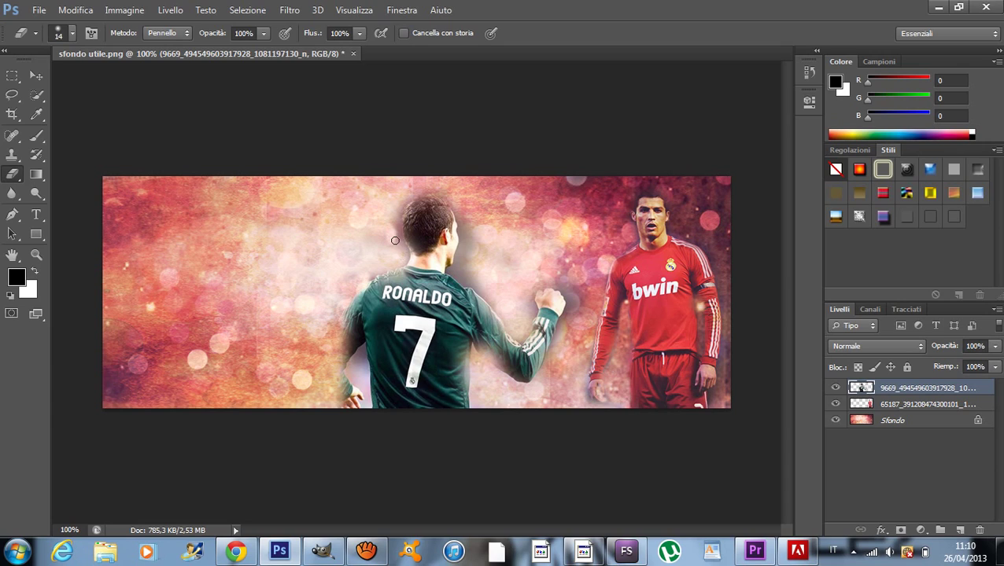
{"action": "mouse_move", "coordinate": [398, 226]}
{"action": "left_mouse_down"}
{"action": "mouse_move", "coordinate": [456, 204]}
{"action": "mouse_move", "coordinate": [469, 242]}
{"action": "mouse_move", "coordinate": [462, 232]}
{"action": "mouse_move", "coordinate": [453, 272]}
{"action": "mouse_move", "coordinate": [507, 315]}
{"action": "mouse_move", "coordinate": [464, 269]}
{"action": "mouse_move", "coordinate": [462, 232]}
{"action": "mouse_move", "coordinate": [493, 259]}
{"action": "mouse_move", "coordinate": [482, 223]}
{"action": "mouse_move", "coordinate": [494, 218]}
{"action": "mouse_move", "coordinate": [497, 264]}
{"action": "mouse_move", "coordinate": [479, 286]}
{"action": "mouse_move", "coordinate": [496, 303]}
{"action": "left_mouse_up"}
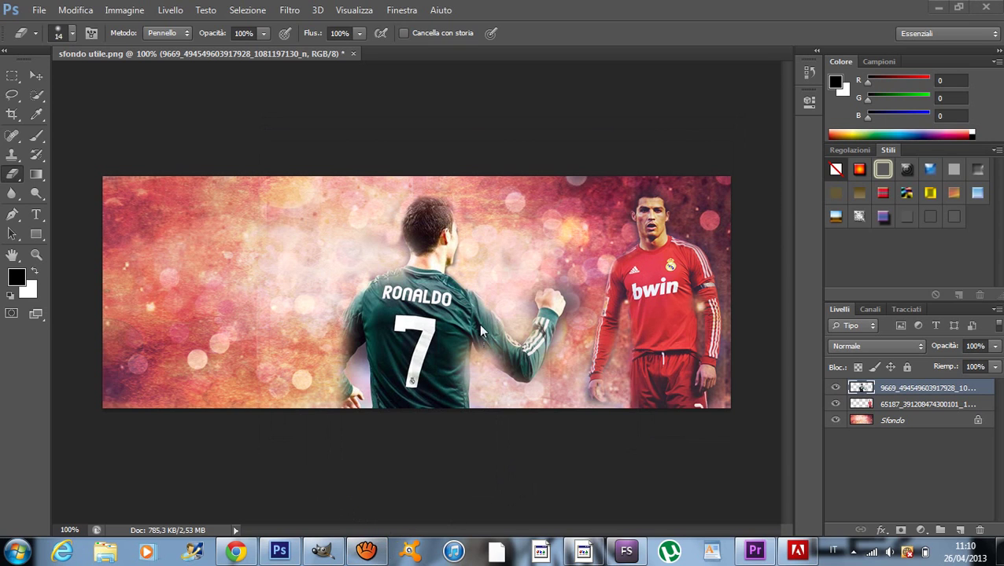
{"action": "left_click", "coordinate": [572, 306]}
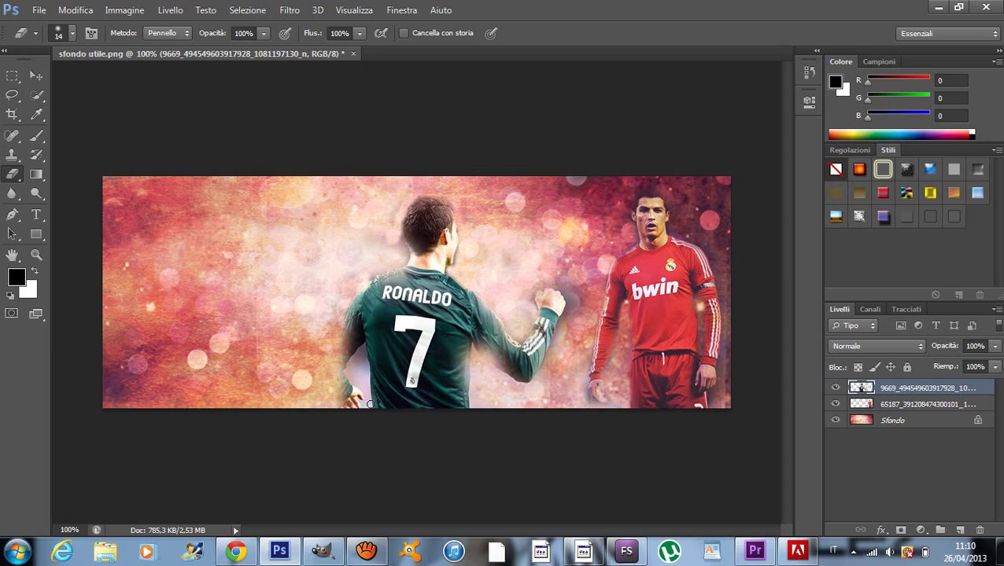
{"action": "mouse_move", "coordinate": [367, 394]}
{"action": "left_mouse_down"}
{"action": "mouse_move", "coordinate": [364, 346]}
{"action": "mouse_move", "coordinate": [347, 371]}
{"action": "mouse_move", "coordinate": [348, 362]}
{"action": "mouse_move", "coordinate": [361, 383]}
{"action": "mouse_move", "coordinate": [359, 358]}
{"action": "mouse_move", "coordinate": [367, 395]}
{"action": "left_mouse_up"}
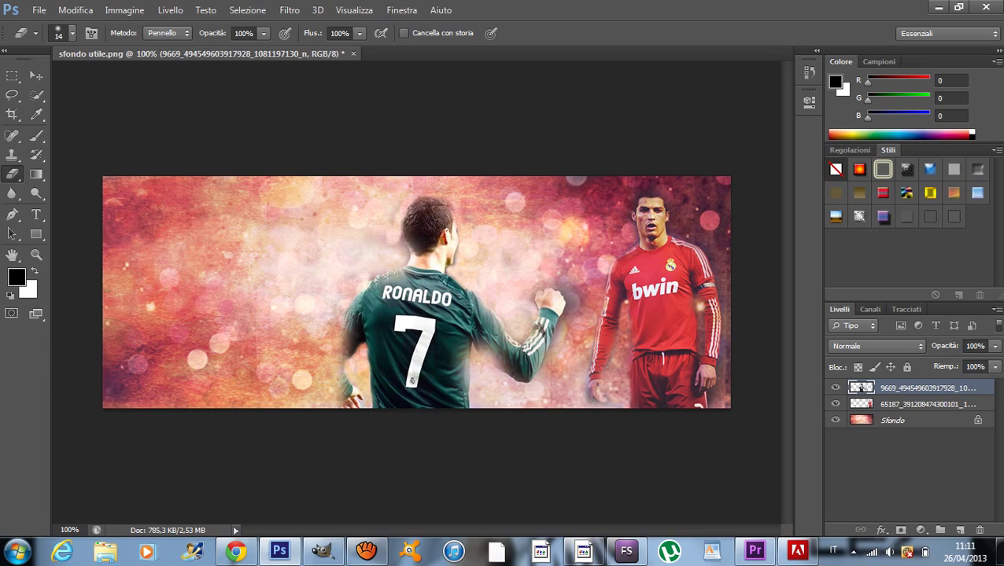
{"action": "left_click", "coordinate": [37, 217]}
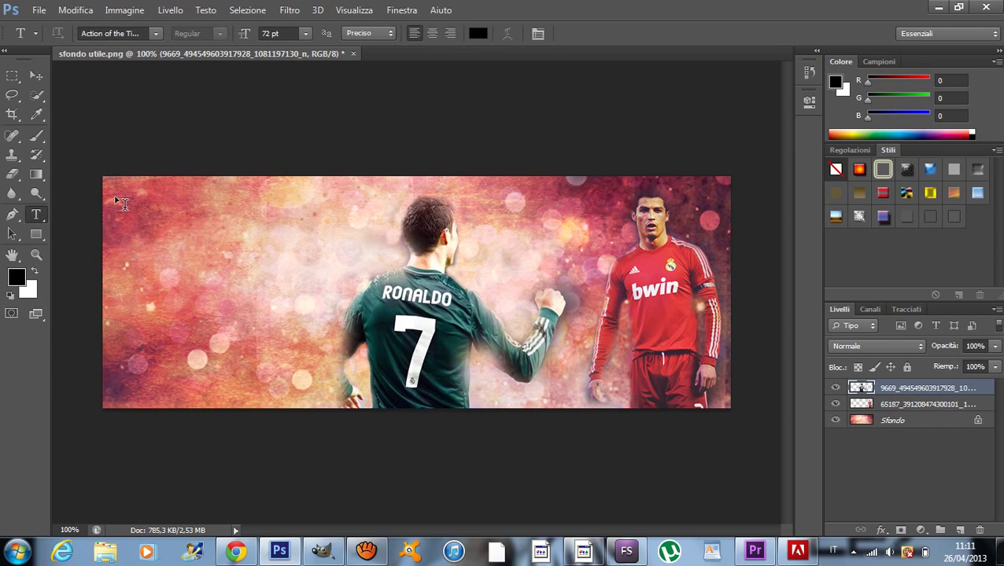
Step: Draw a text box at the banner's top left with a 30 pt text size
{"action": "left_click_drag", "start_coordinate": [116, 199], "coordinate": [340, 321]}
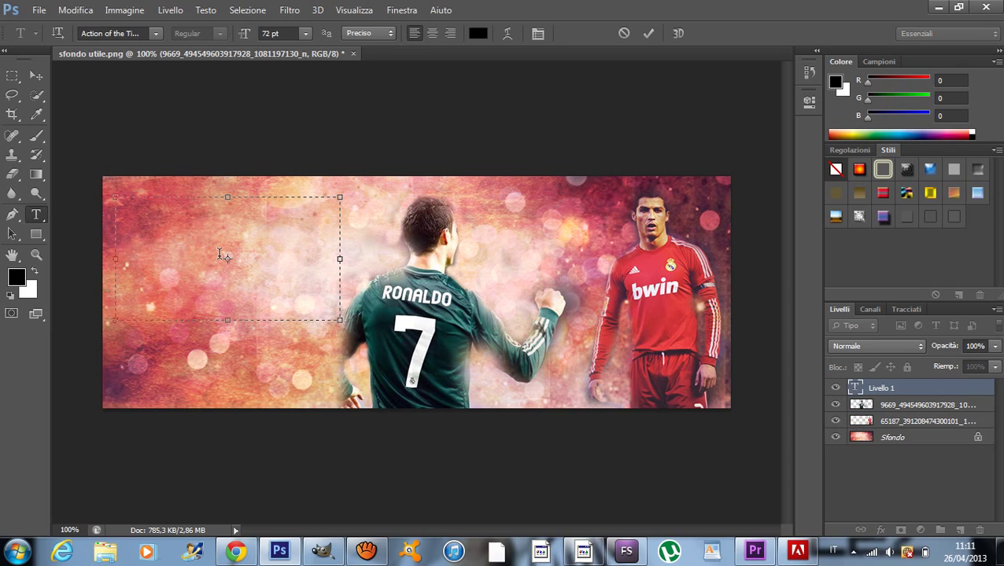
{"action": "left_click", "coordinate": [305, 33]}
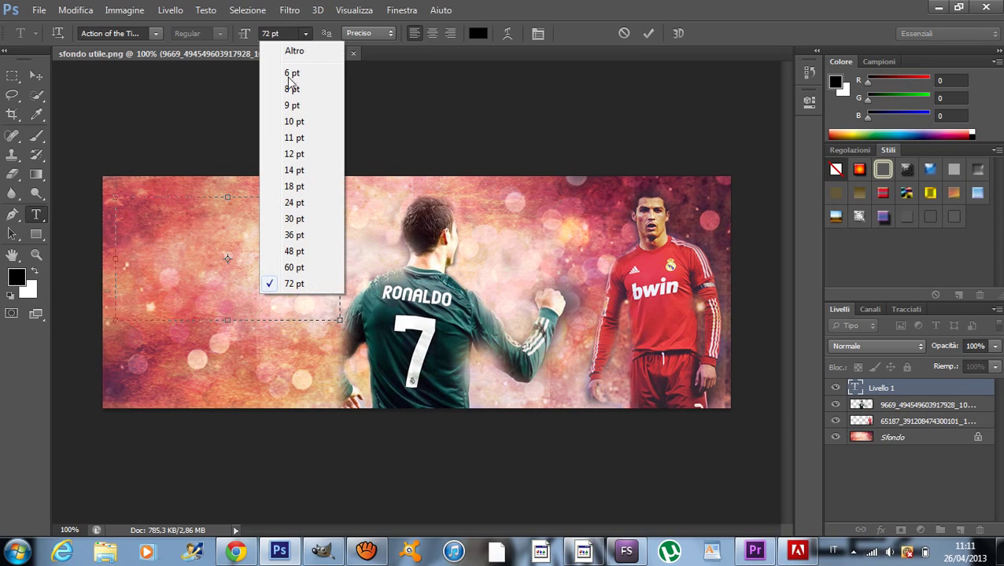
{"action": "left_click", "coordinate": [293, 219]}
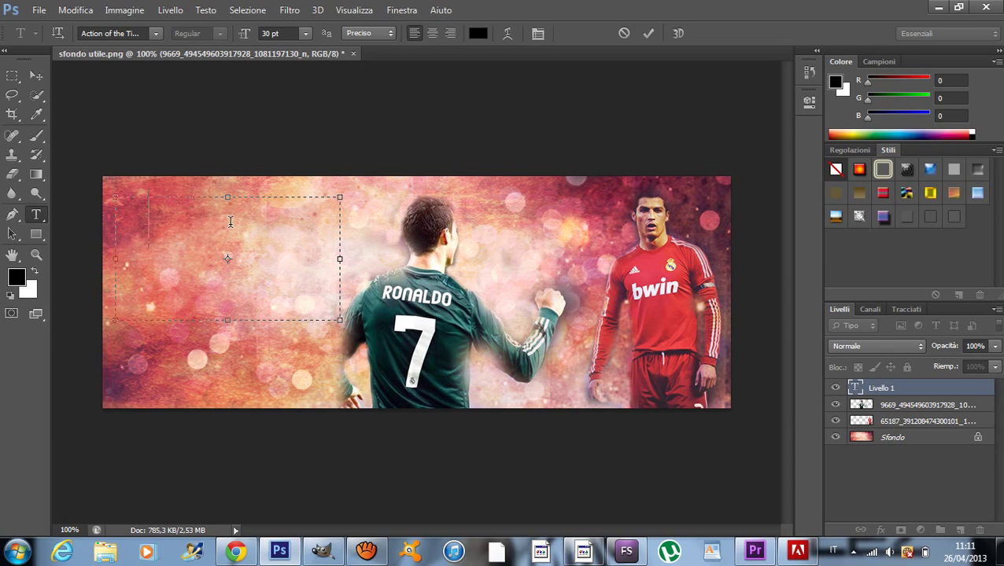
{"action": "type", "text": "C"}
{"action": "key", "text": "BackSpace"}
{"action": "left_click", "coordinate": [156, 34]}
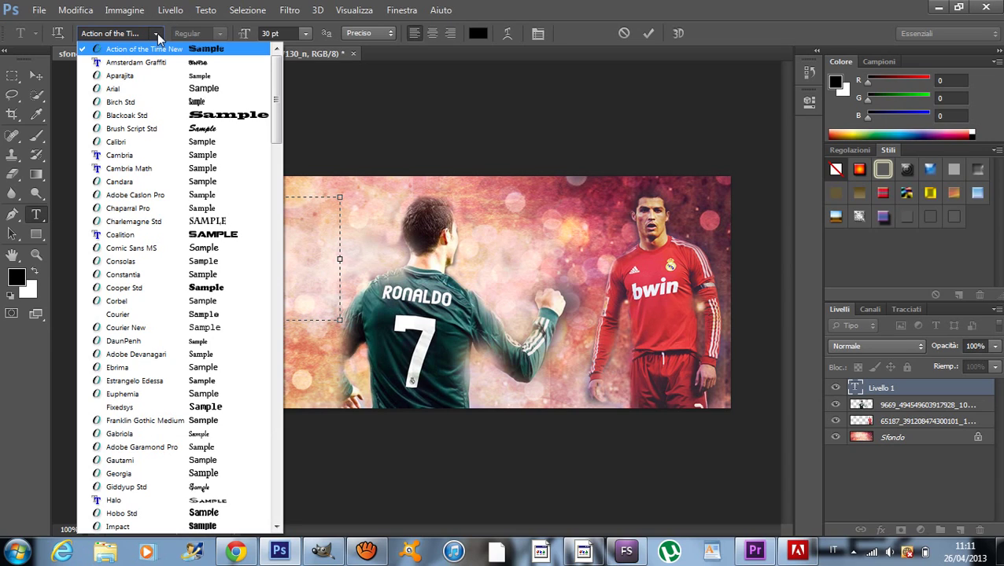
{"action": "left_click", "coordinate": [156, 33]}
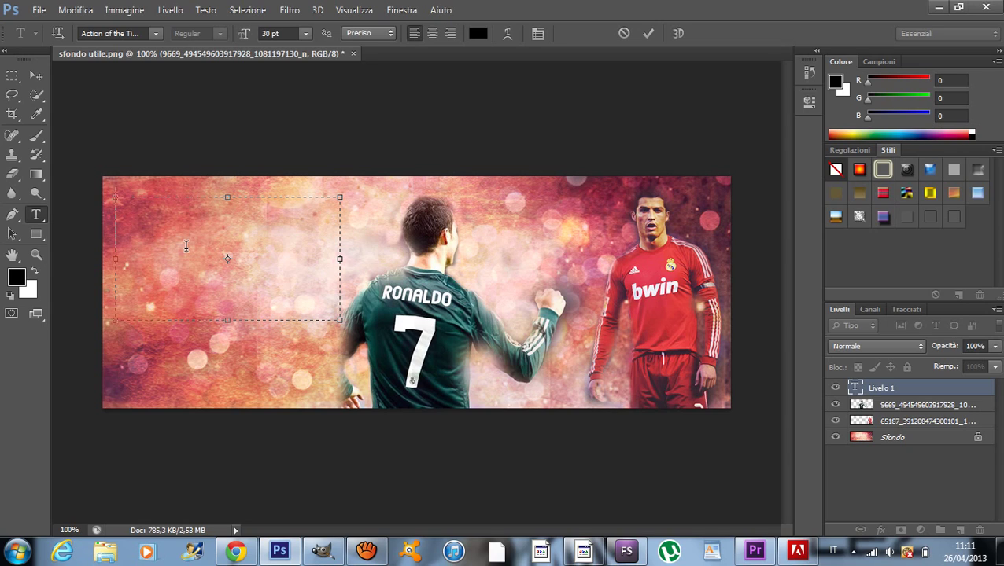
Step: Enter the text CR7 in capital letters
{"action": "type", "text": "c"}
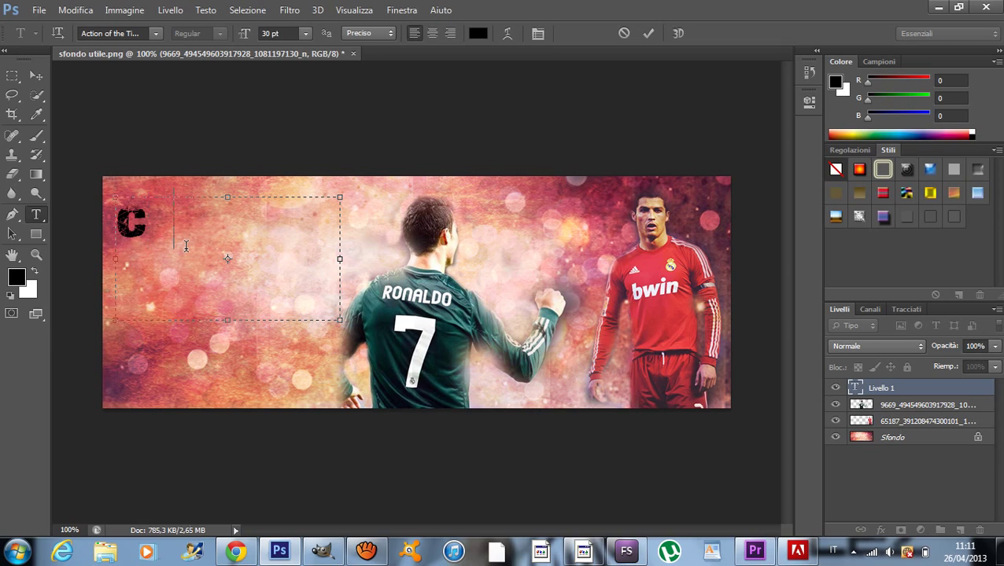
{"action": "type", "text": "r7"}
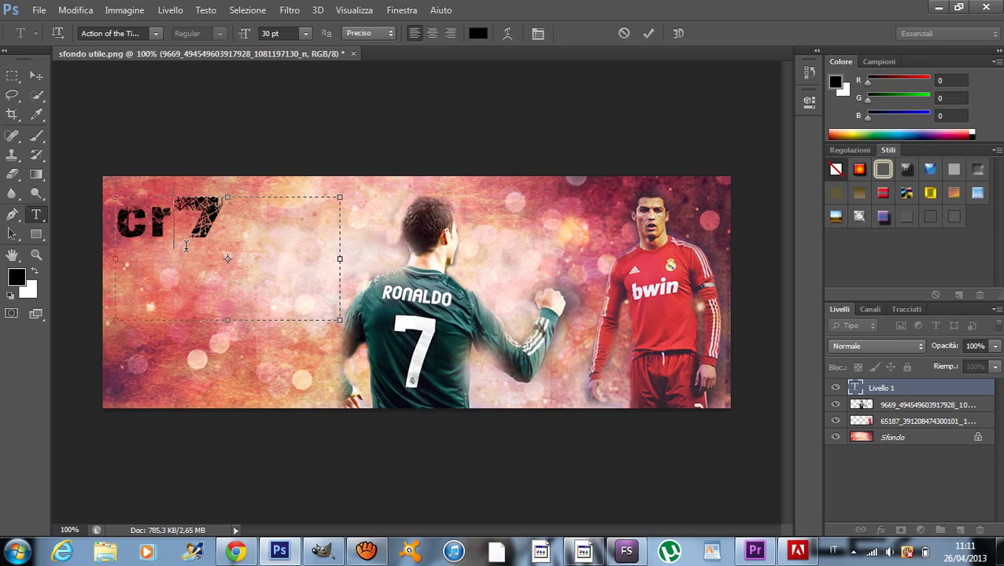
{"action": "key", "text": "ctrl+z"}
{"action": "key", "text": "Caps_Lock"}
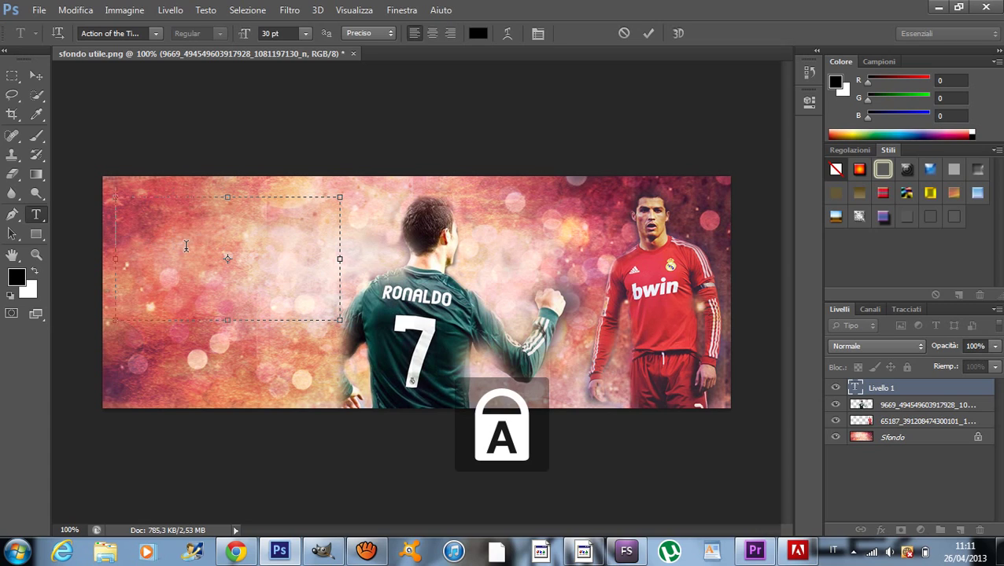
{"action": "type", "text": "CR"}
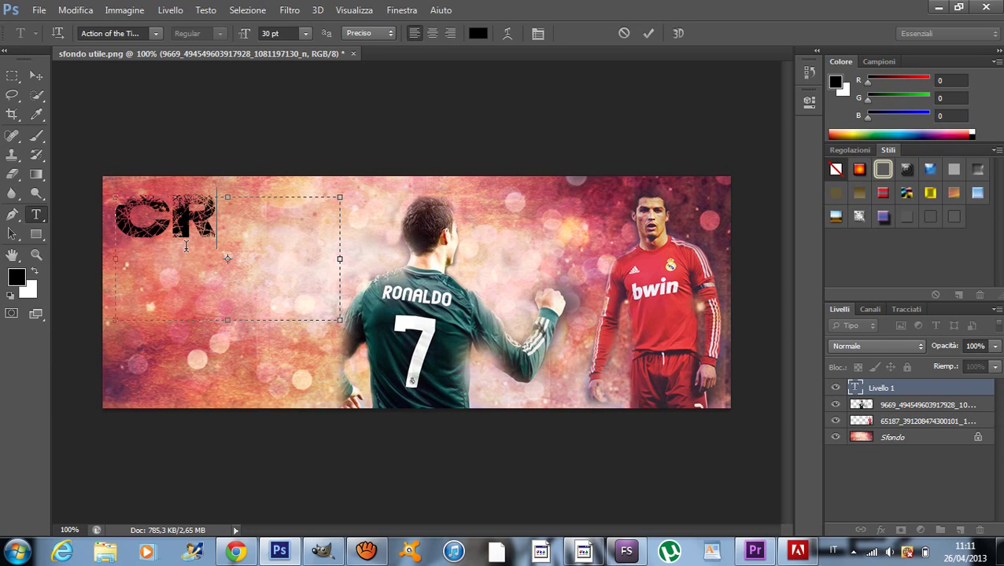
{"action": "type", "text": "7"}
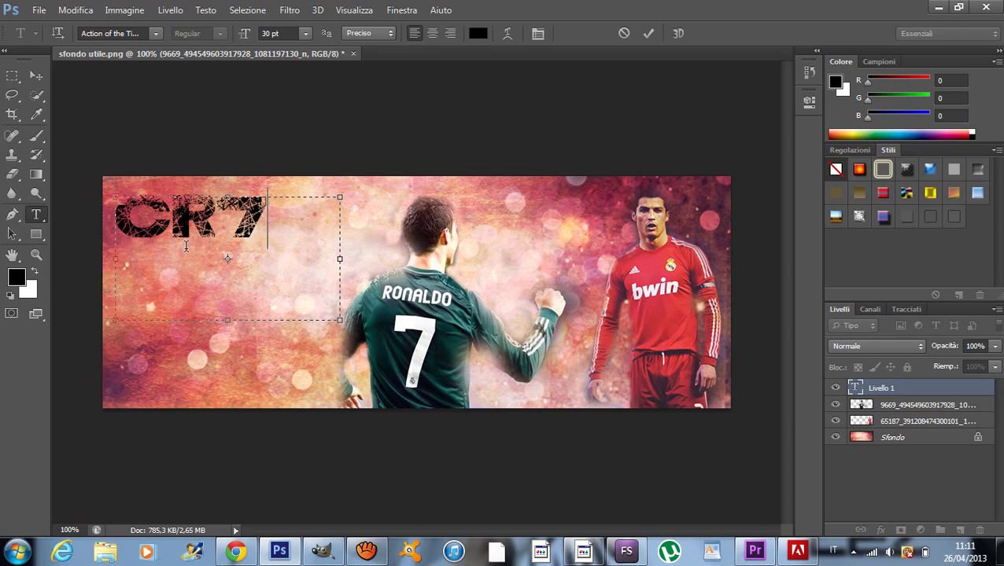
Step: Commit the CR7 text, apply two Styles panel presets to it, then minimize Photoshop
{"action": "left_click", "coordinate": [971, 198]}
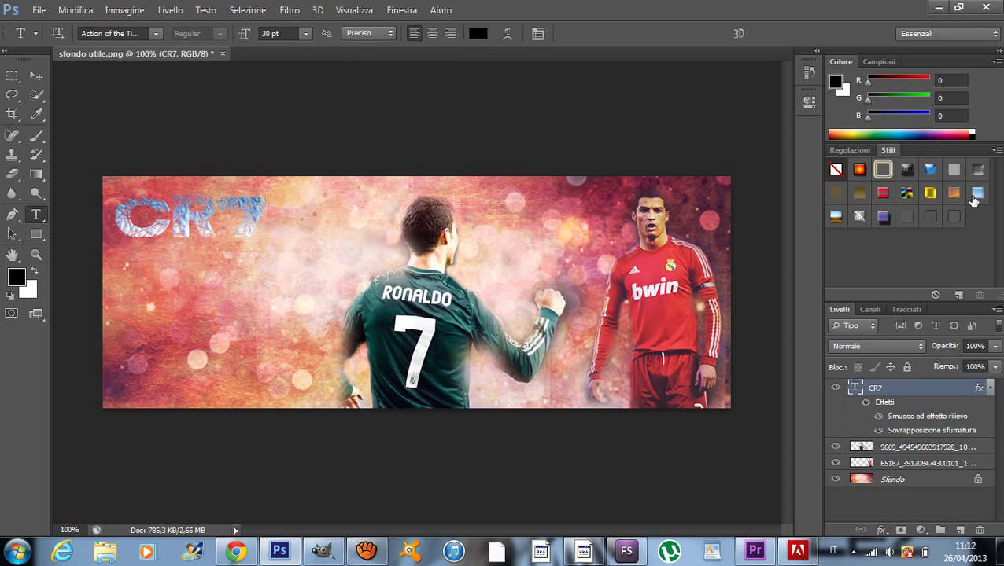
{"action": "left_click", "coordinate": [929, 169]}
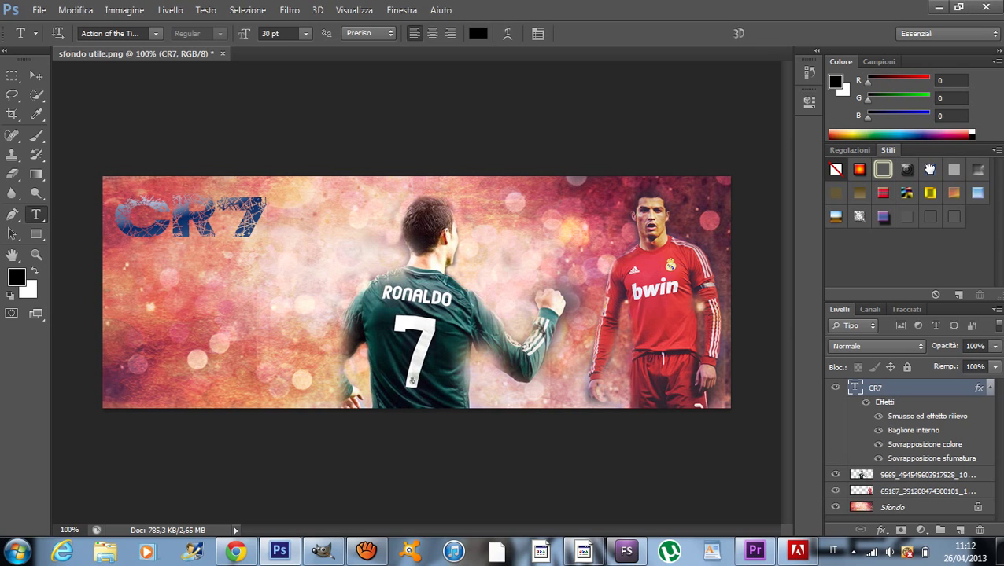
{"action": "left_click", "coordinate": [938, 7]}
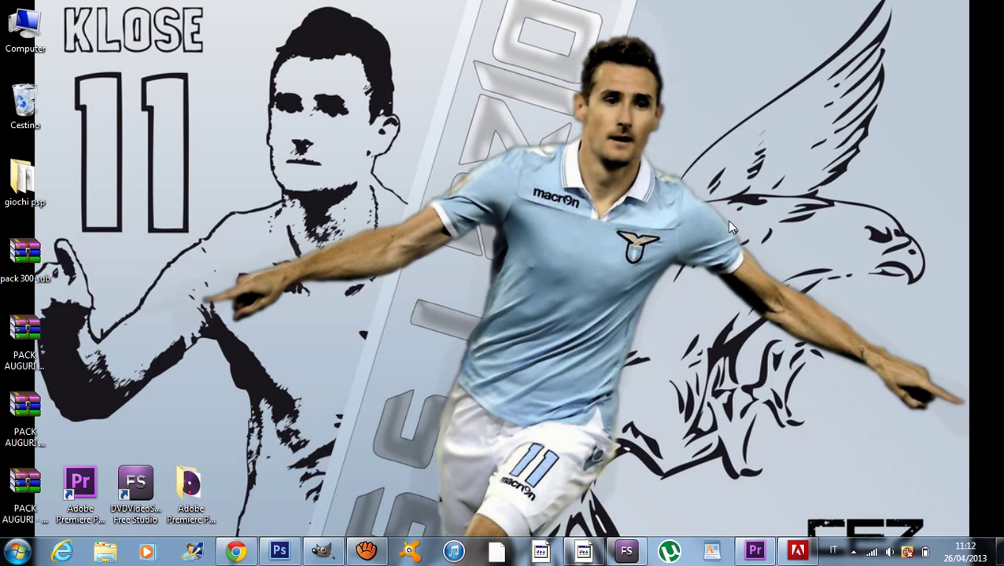
Step: Check and re-hide the aTube Catcher recorder, then bring Chrome's Google homepage forward
{"action": "left_click", "coordinate": [367, 551]}
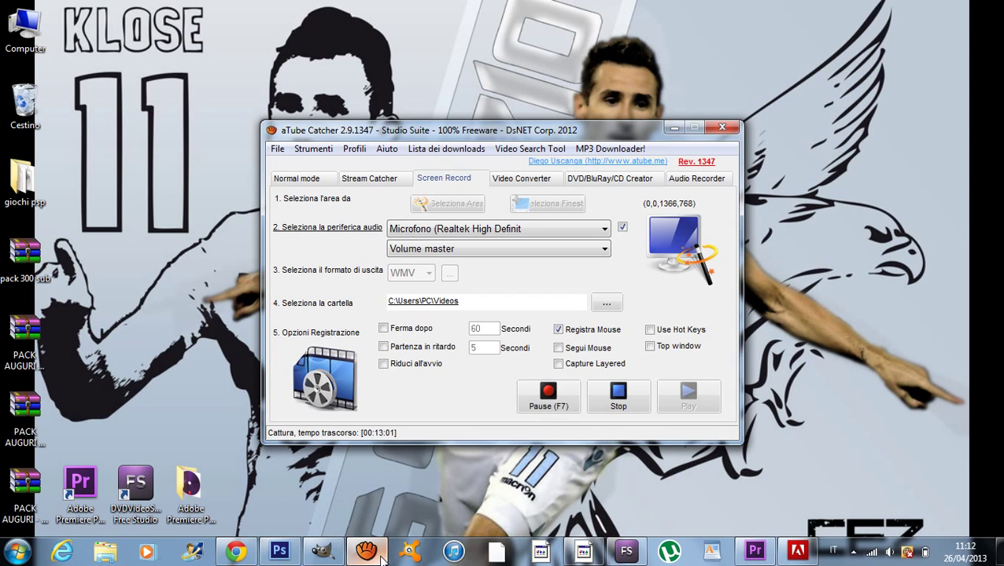
{"action": "left_click", "coordinate": [380, 557]}
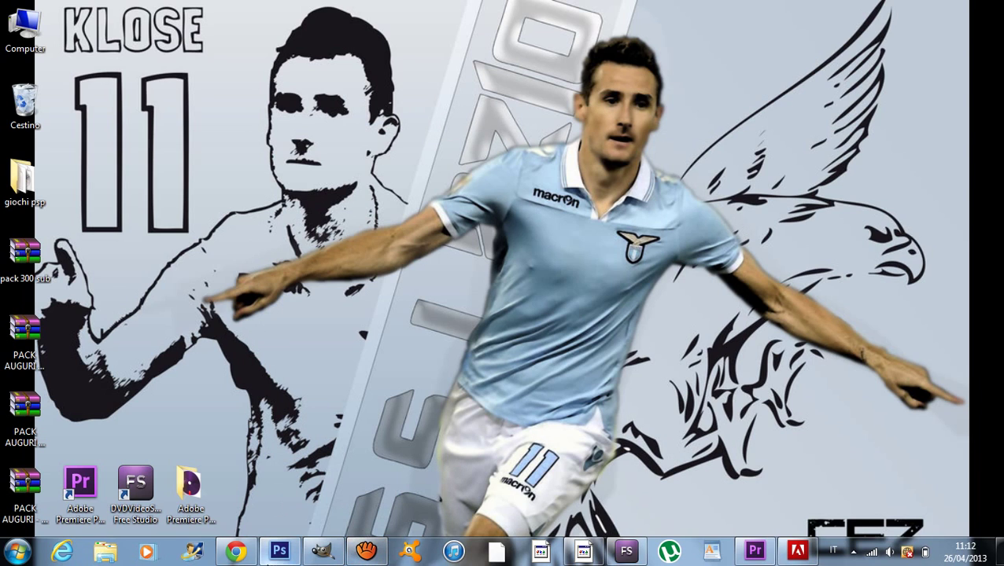
{"action": "left_click", "coordinate": [236, 552]}
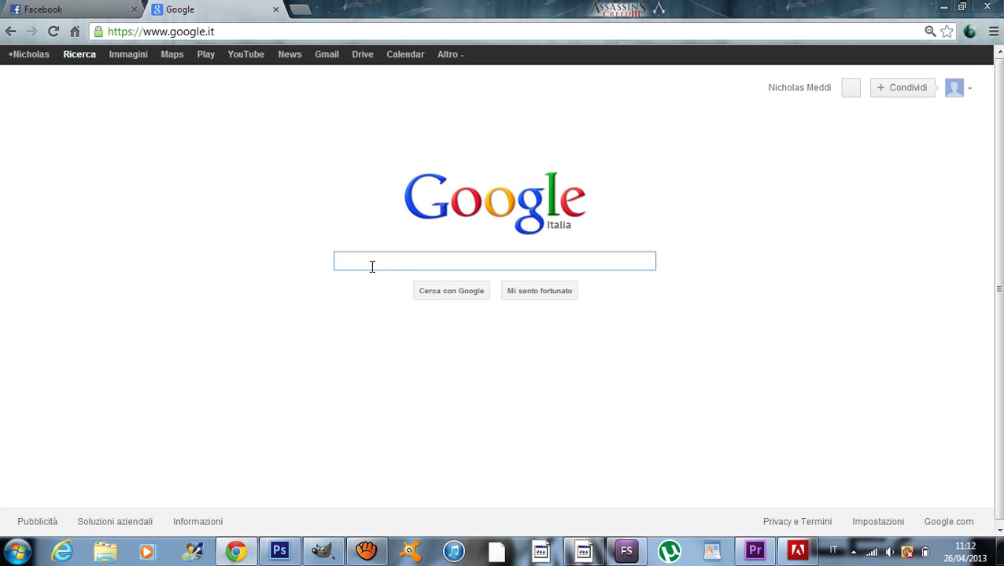
Step: Search Google for 'dafont' in lowercase after clearing the uppercase 'DAFONT COM' attempt
{"action": "type", "text": "DA"}
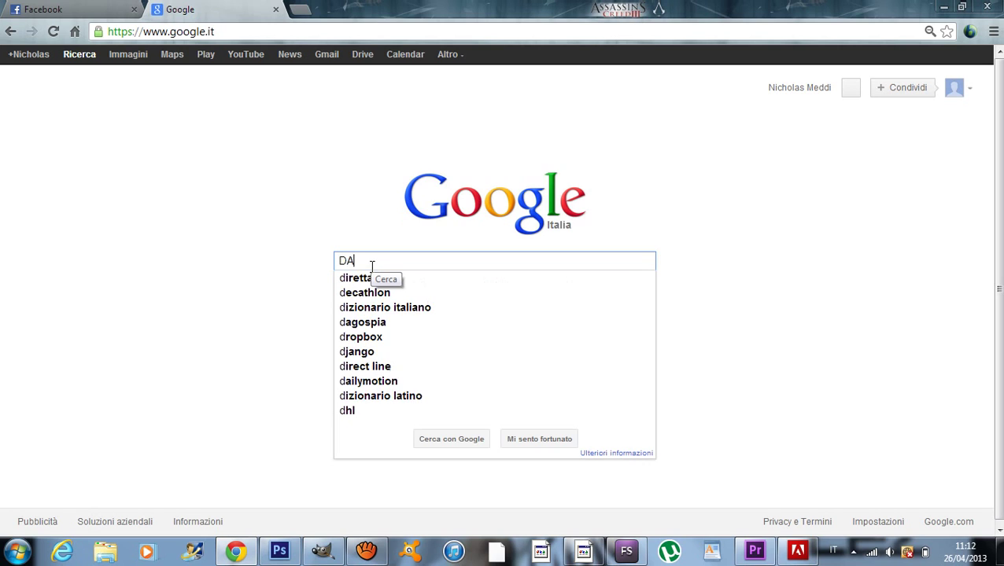
{"action": "type", "text": "FONT COM"}
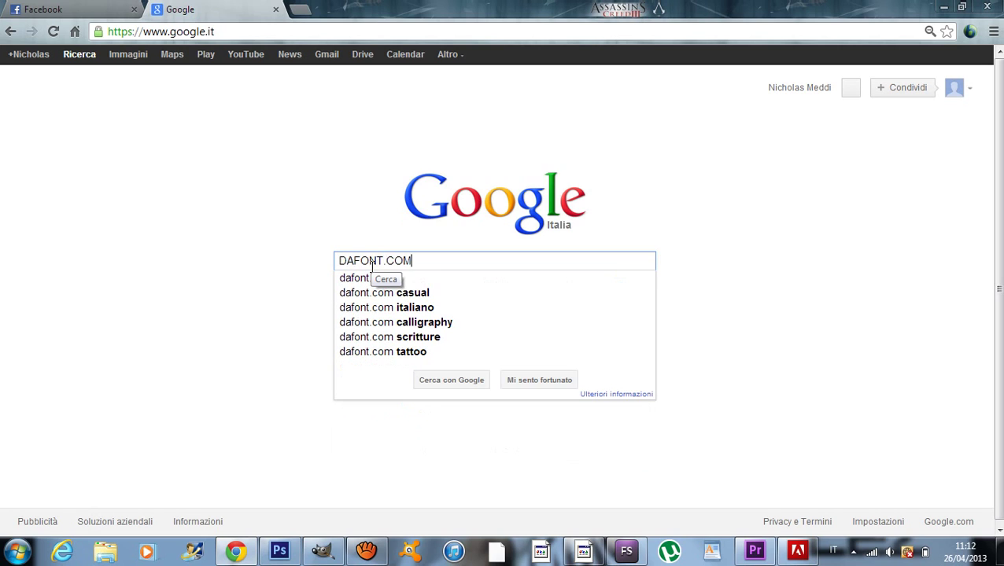
{"action": "key", "text": "BackSpace"}
{"action": "key", "text": "BackSpace"}
{"action": "key", "text": "BackSpace"}
{"action": "key", "text": "BackSpace"}
{"action": "key", "text": "Caps_Lock"}
{"action": "type", "text": "d"}
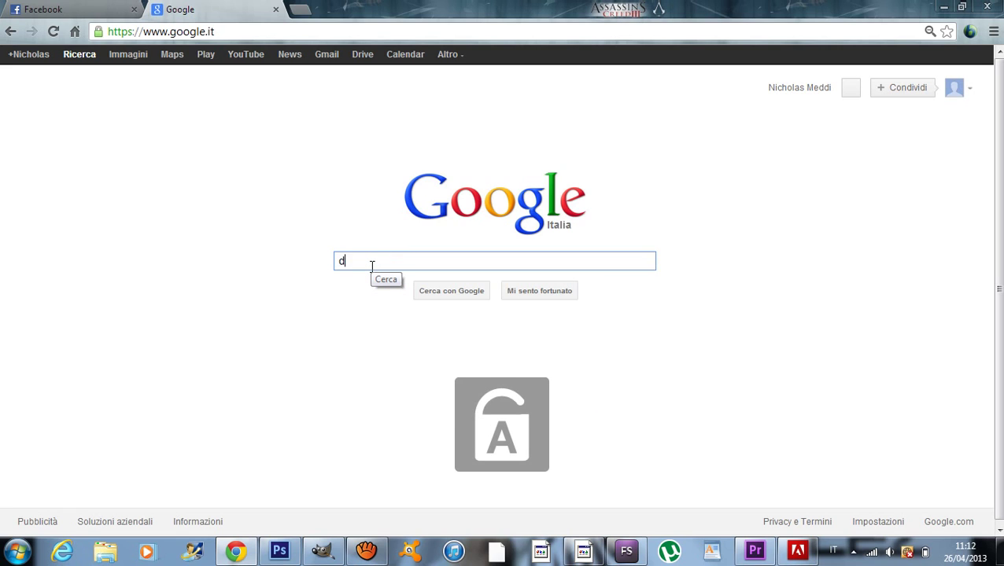
{"action": "type", "text": "afont"}
{"action": "key", "text": "Return"}
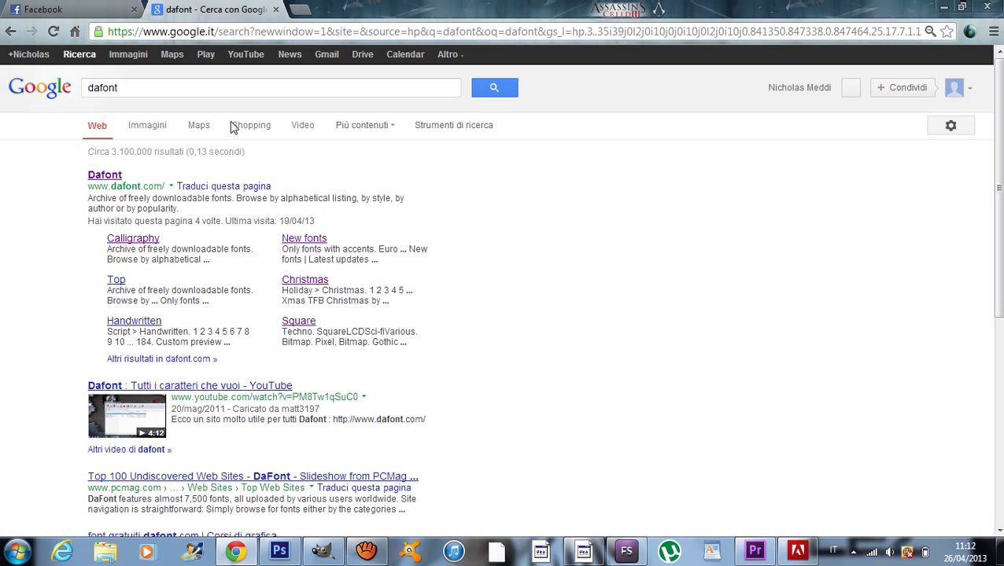
Step: Open dafont.com from the results and scroll through its homepage categories
{"action": "left_click", "coordinate": [112, 176]}
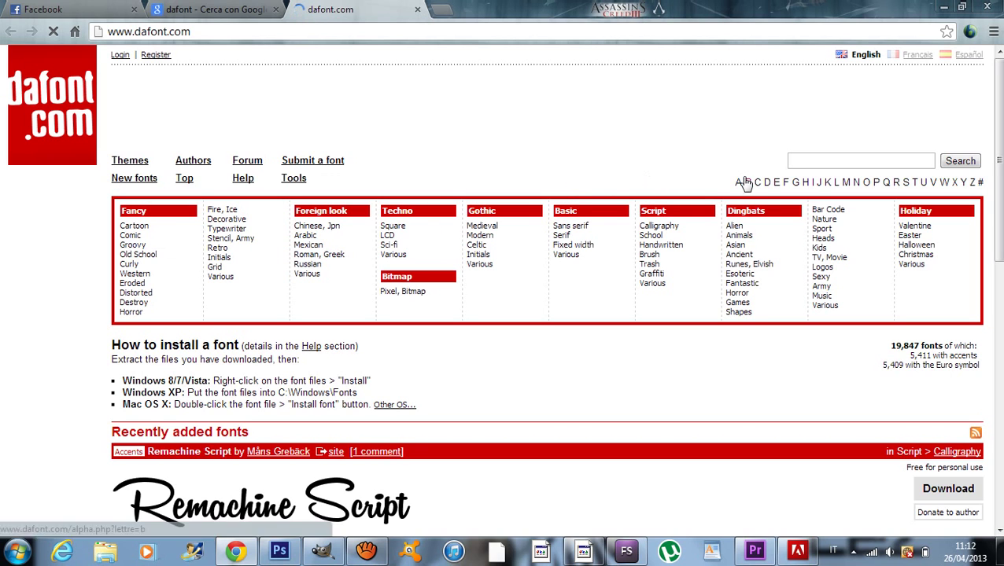
{"action": "scroll", "coordinate": [503, 291], "scroll_direction": "down", "scroll_amount": 2}
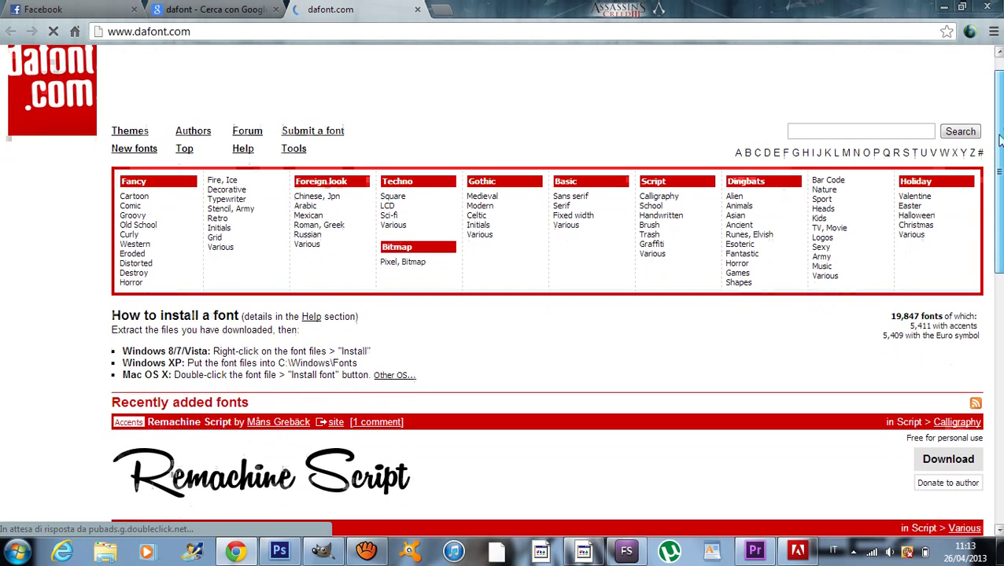
{"action": "scroll", "coordinate": [504, 291], "scroll_direction": "down", "scroll_amount": 1}
{"action": "scroll", "coordinate": [503, 291], "scroll_direction": "down", "scroll_amount": 1}
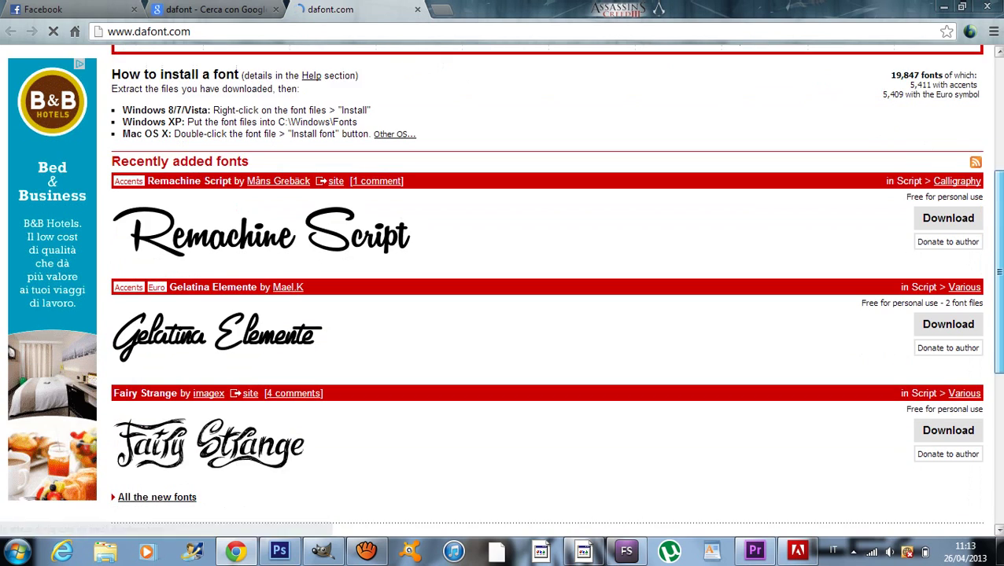
{"action": "scroll", "coordinate": [503, 291], "scroll_direction": "down", "scroll_amount": 1}
{"action": "scroll", "coordinate": [985, 208], "scroll_direction": "up", "scroll_amount": 2}
{"action": "scroll", "coordinate": [987, 150], "scroll_direction": "up", "scroll_amount": 2}
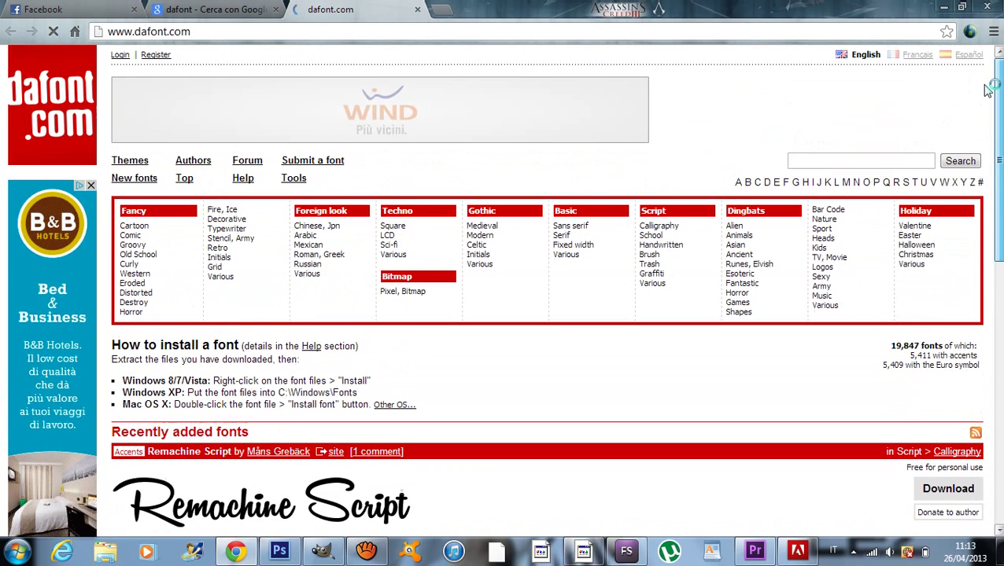
Step: Try the site's font search field, then dismiss its suggestions
{"action": "left_click", "coordinate": [806, 156]}
{"action": "key", "text": "Down"}
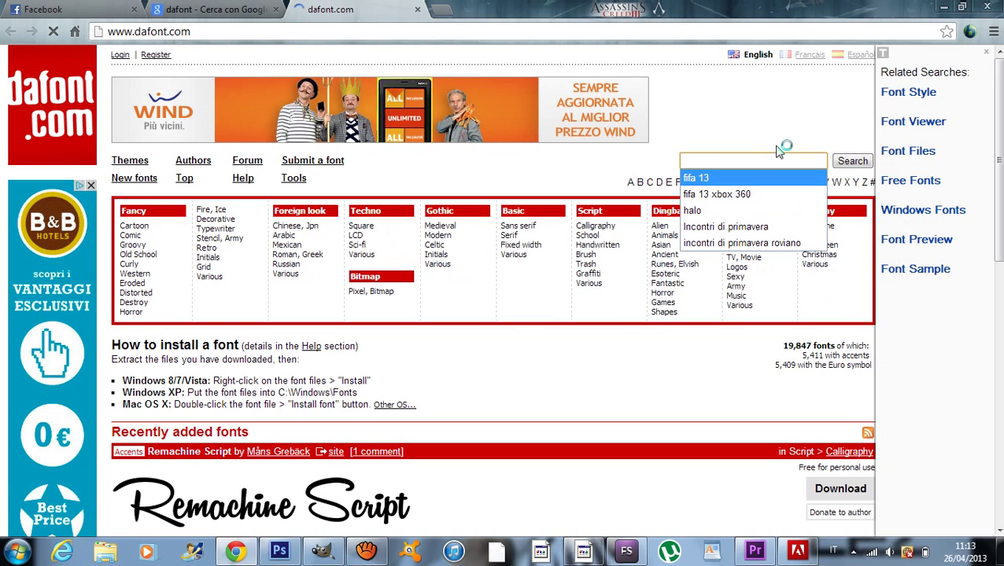
{"action": "left_click", "coordinate": [550, 190]}
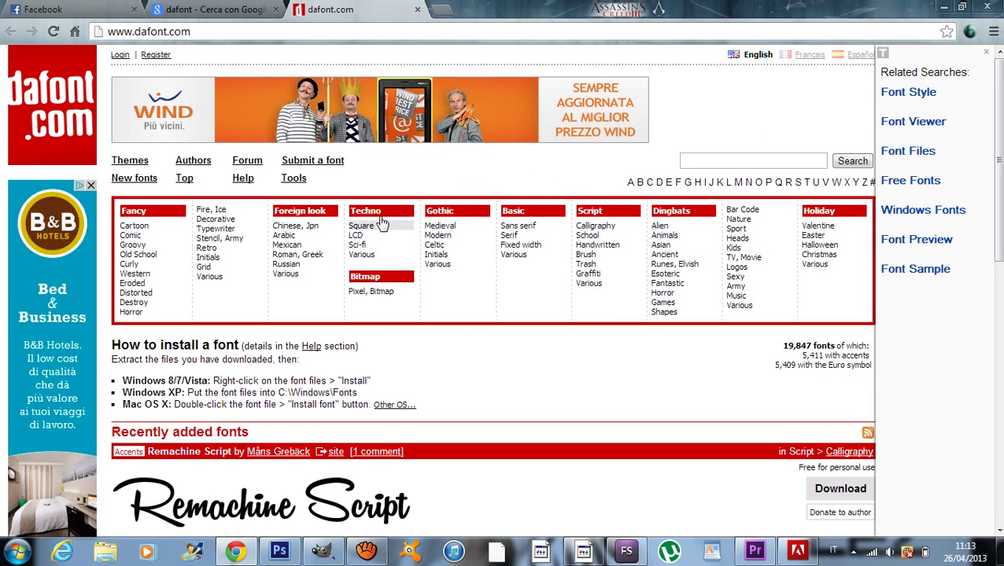
Step: Open the Techno > Various category, close the related searches sidebar and scroll the font listing
{"action": "left_click", "coordinate": [370, 258]}
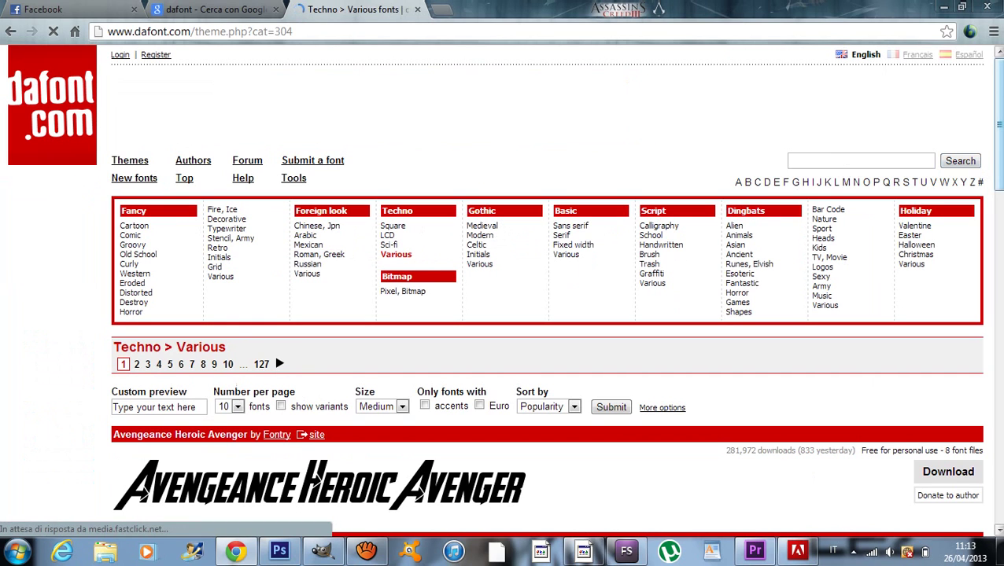
{"action": "scroll", "coordinate": [503, 291], "scroll_direction": "down", "scroll_amount": 3}
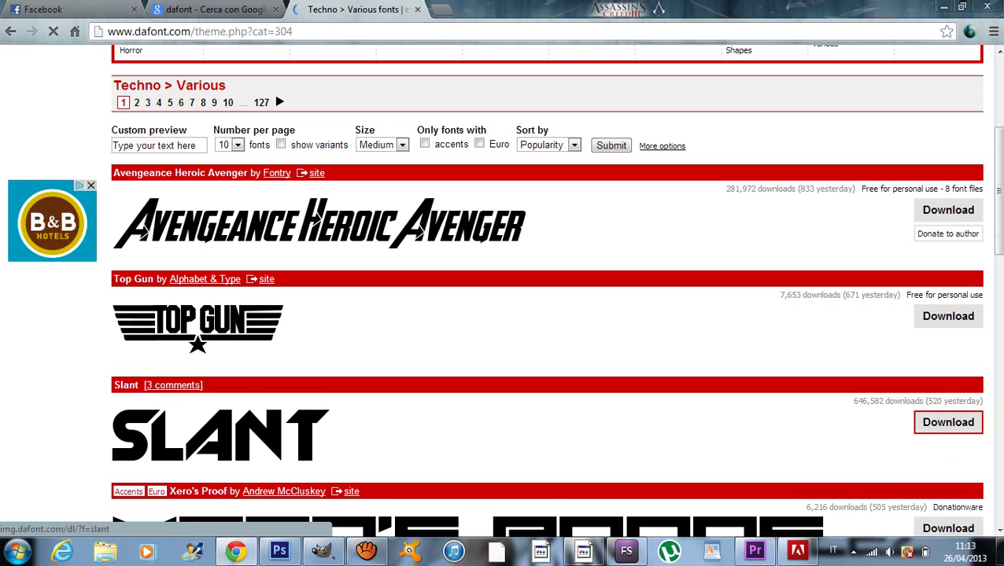
{"action": "scroll", "coordinate": [938, 421], "scroll_direction": "up", "scroll_amount": 3}
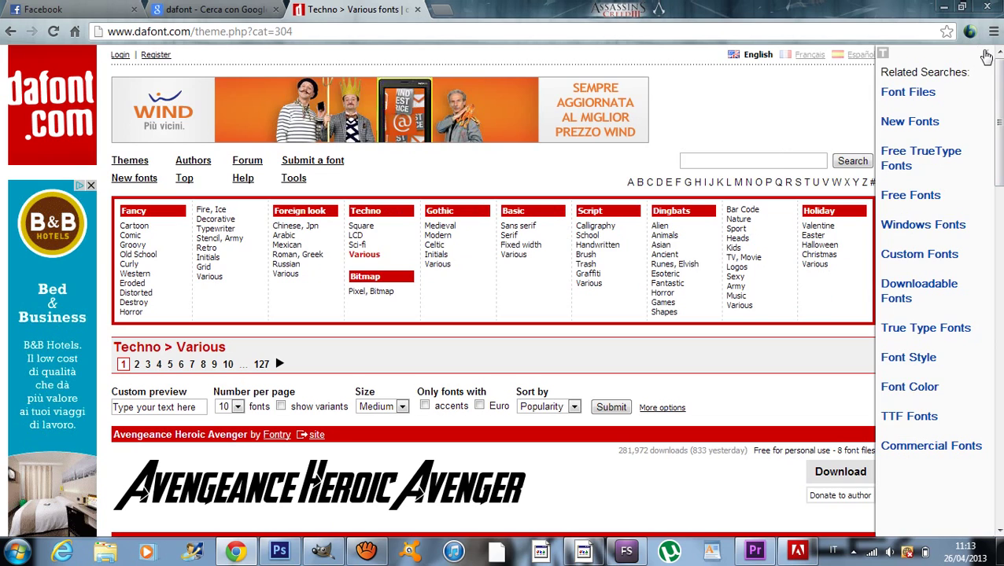
{"action": "left_click", "coordinate": [986, 55]}
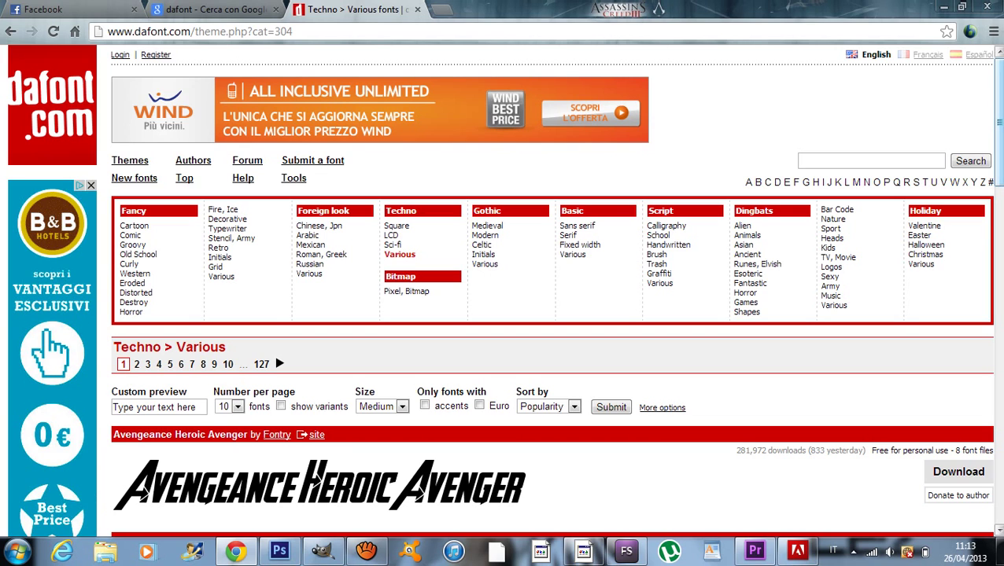
{"action": "scroll", "coordinate": [503, 291], "scroll_direction": "down", "scroll_amount": 1}
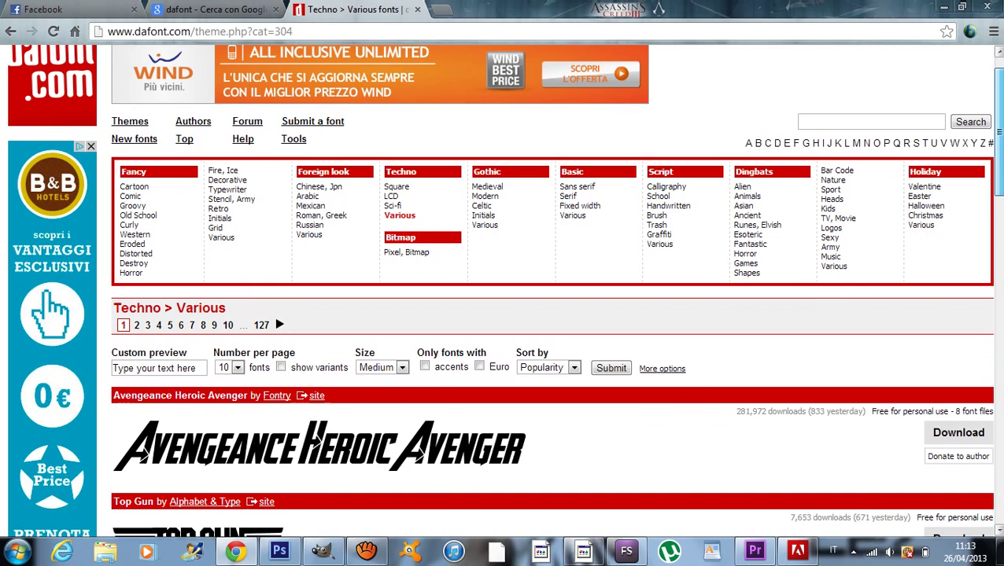
{"action": "scroll", "coordinate": [503, 291], "scroll_direction": "down", "scroll_amount": 2}
{"action": "scroll", "coordinate": [504, 291], "scroll_direction": "down", "scroll_amount": 2}
{"action": "scroll", "coordinate": [503, 291], "scroll_direction": "up", "scroll_amount": 4}
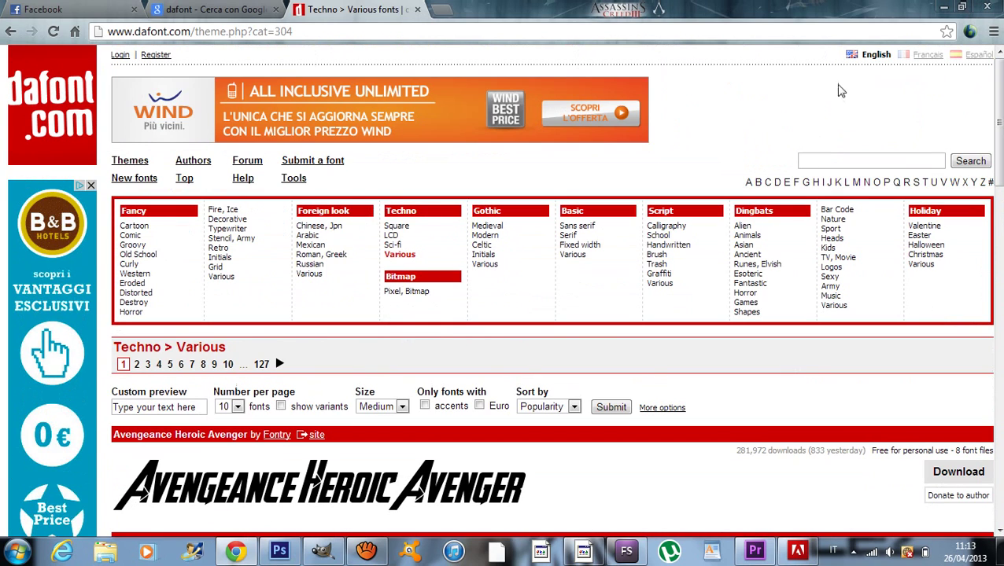
Step: Run the 'ultras liberi' search and check its single Ultras Liberi result
{"action": "left_click", "coordinate": [829, 161]}
{"action": "type", "text": "ultras liberi"}
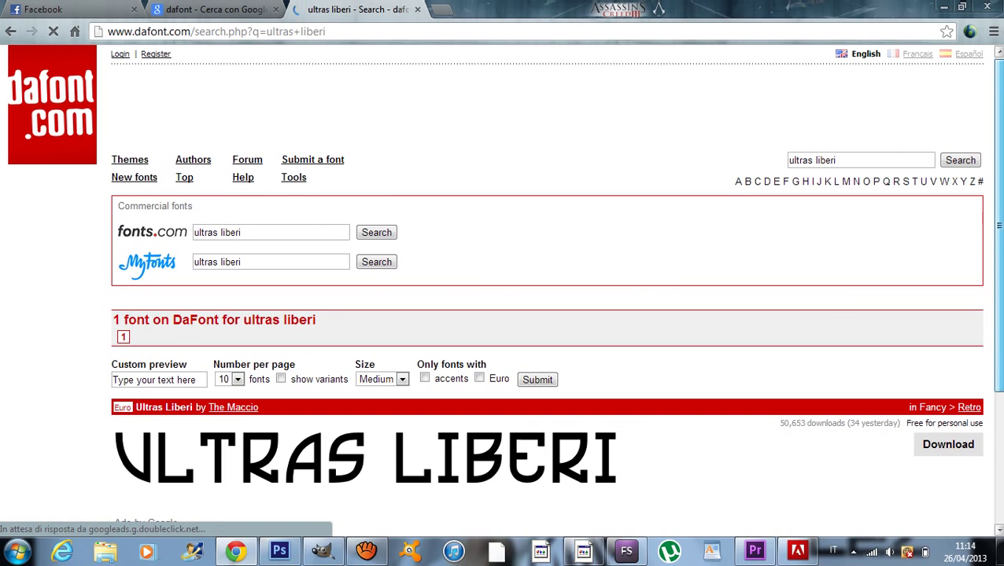
{"action": "scroll", "coordinate": [504, 315], "scroll_direction": "down", "scroll_amount": 1}
{"action": "scroll", "coordinate": [845, 146], "scroll_direction": "up", "scroll_amount": 1}
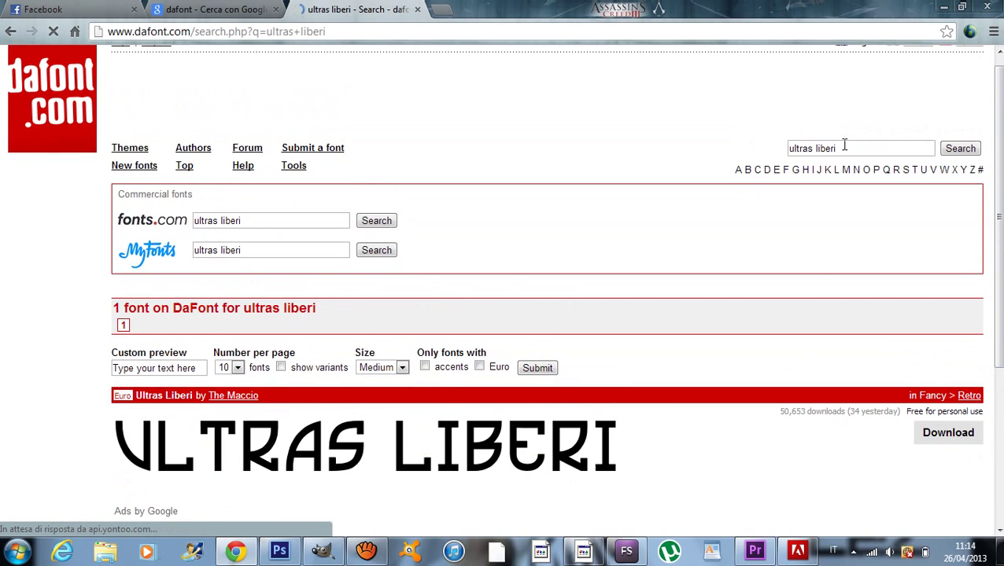
Step: Replace the search text with 'amsterdam graffiti'
{"action": "left_click", "coordinate": [844, 143]}
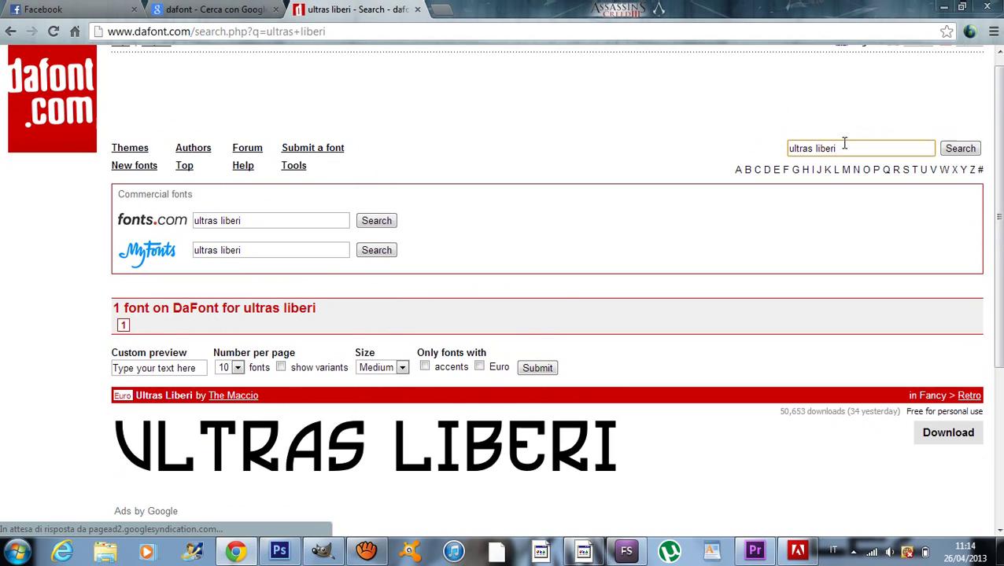
{"action": "key", "text": "ctrl+a"}
{"action": "key", "text": "BackSpace"}
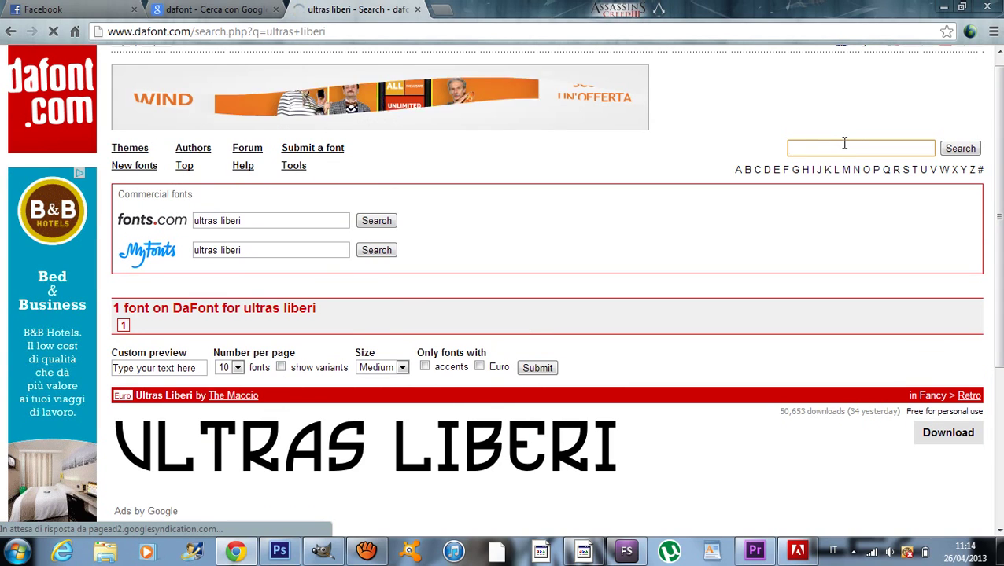
{"action": "type", "text": "amstee"}
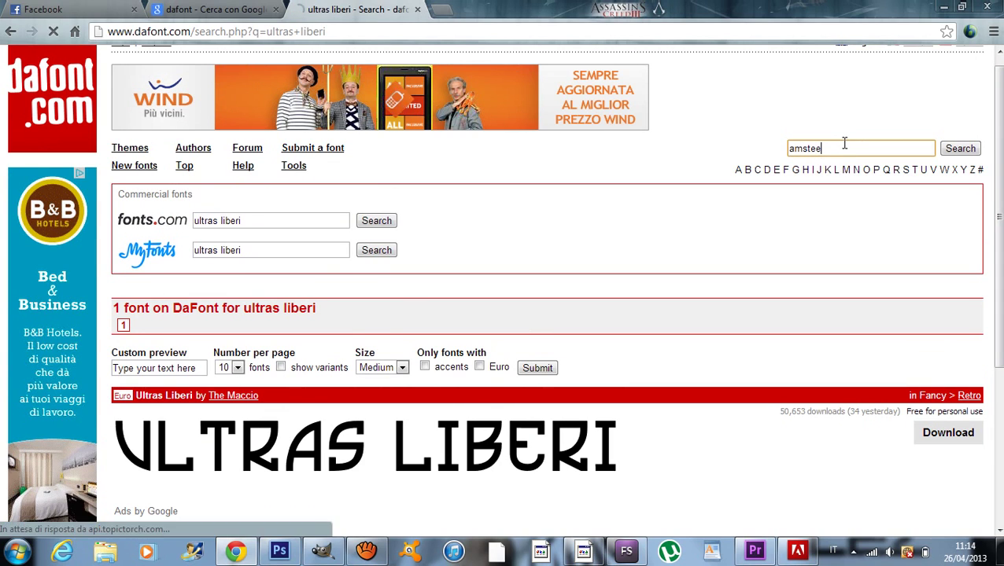
{"action": "key", "text": "BackSpace"}
{"action": "type", "text": "rdam"}
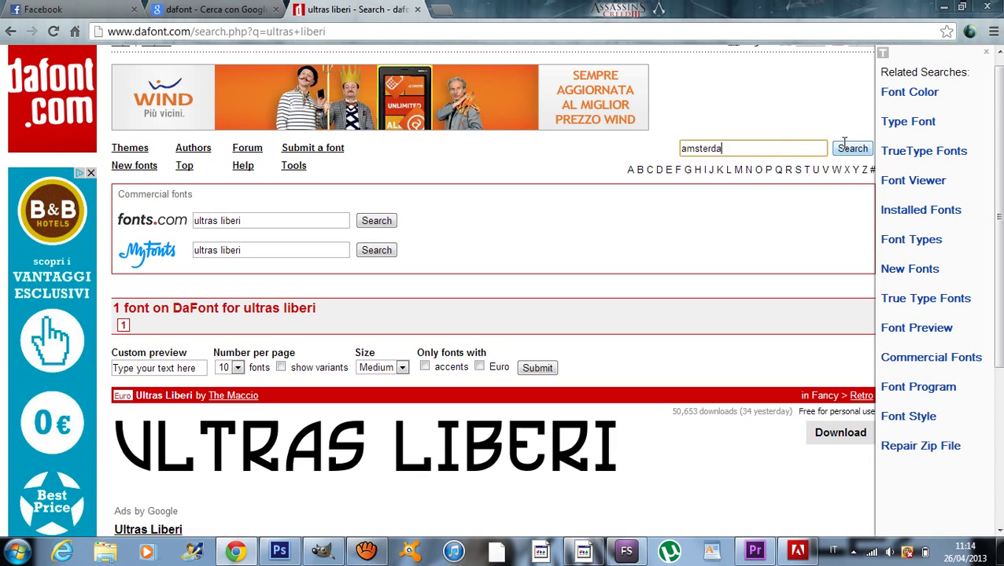
{"action": "type", "text": " gra"}
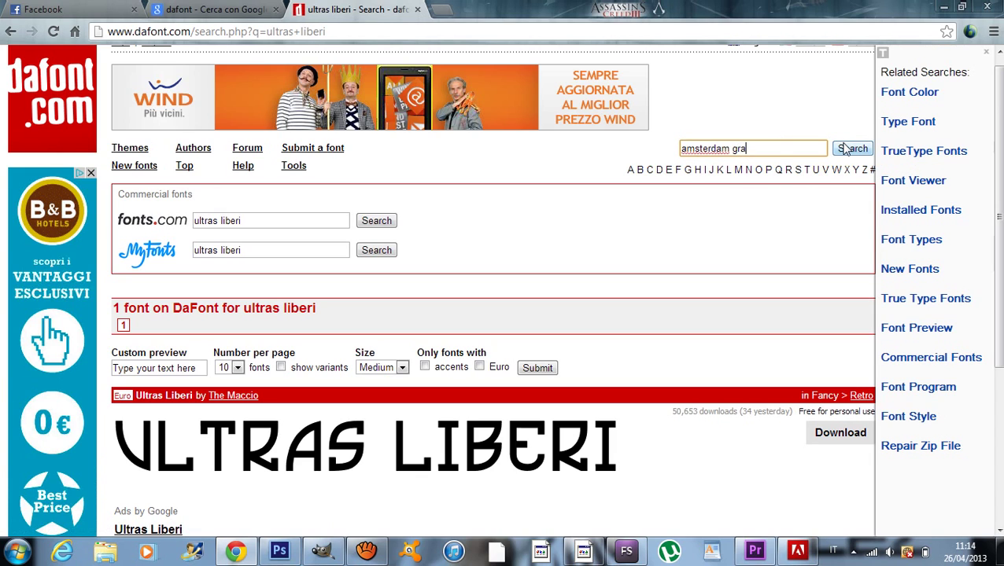
{"action": "type", "text": "ffit"}
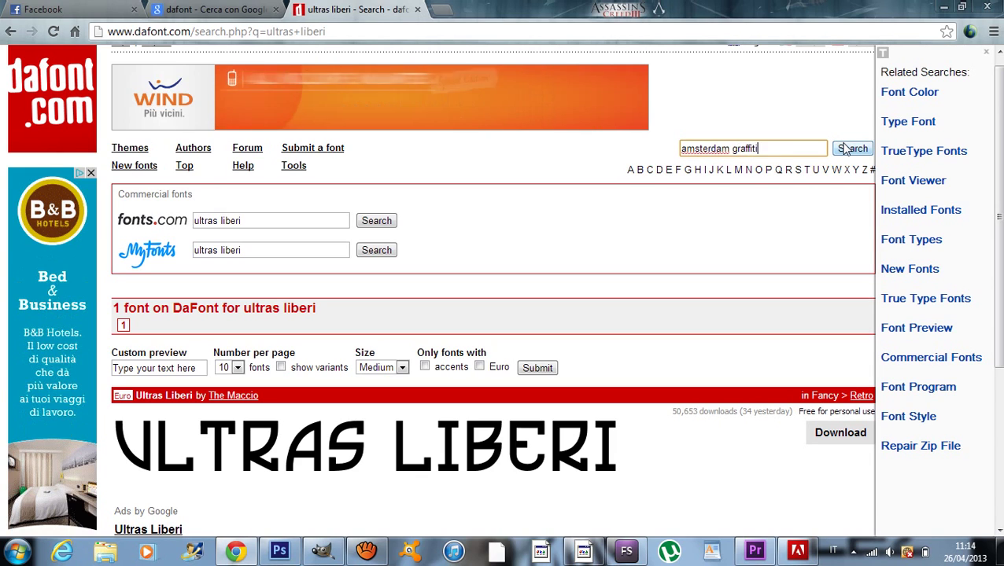
{"action": "type", "text": "i"}
Step: Search for 'amsterdam graffiti' and view the single Amsterdam Graffiti result
{"action": "left_click", "coordinate": [848, 148]}
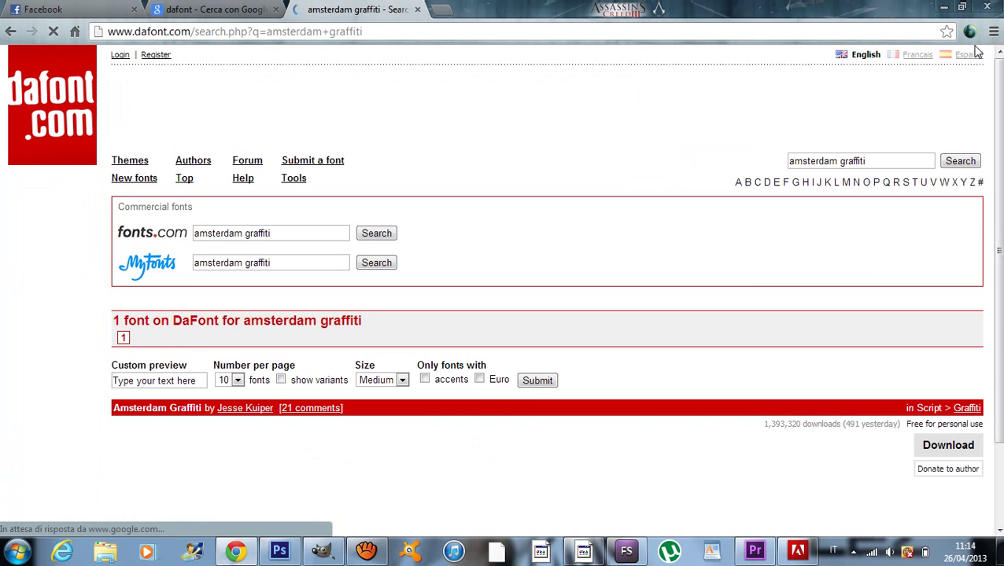
{"action": "scroll", "coordinate": [501, 291], "scroll_direction": "down", "scroll_amount": 1}
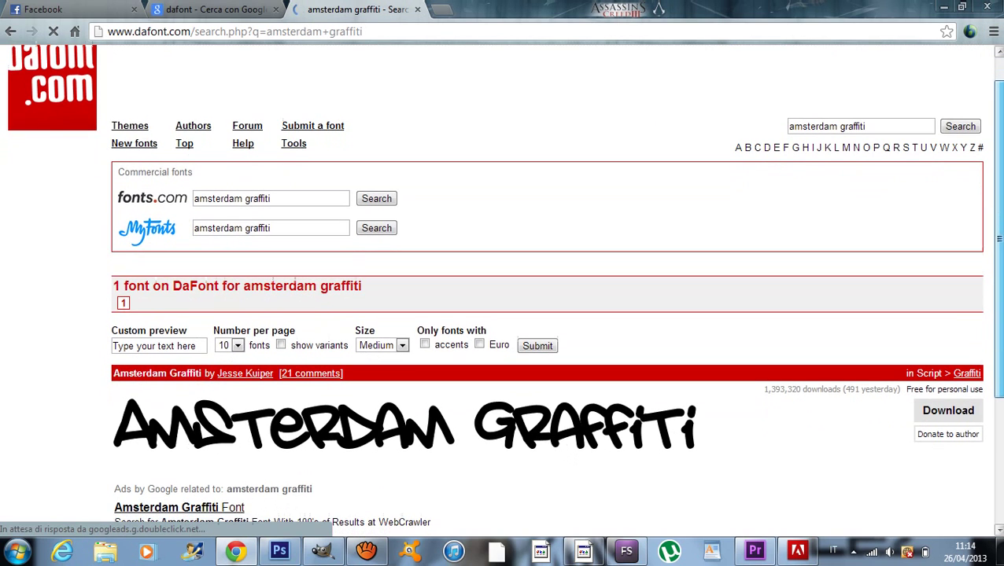
{"action": "scroll", "coordinate": [500, 291], "scroll_direction": "up", "scroll_amount": 1}
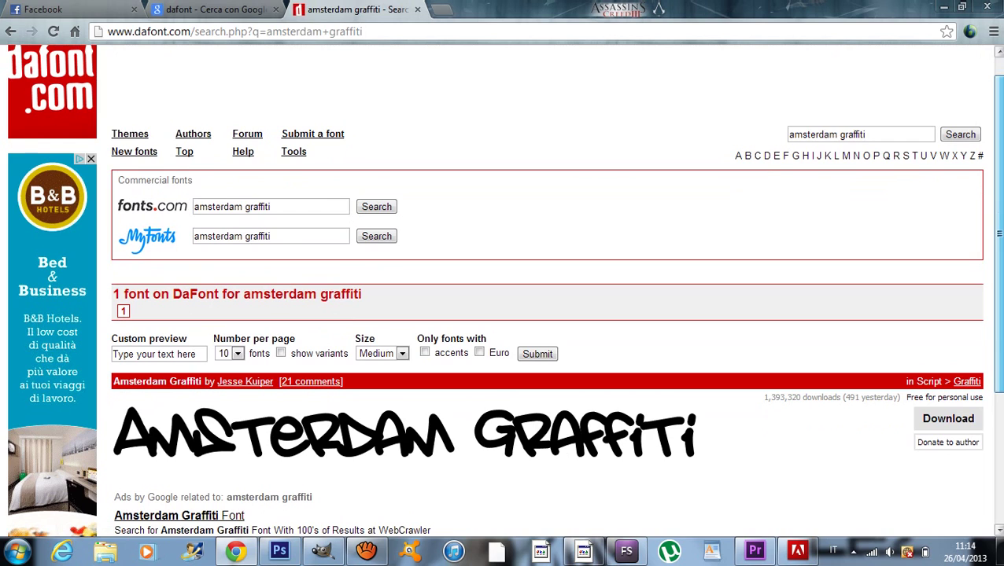
{"action": "scroll", "coordinate": [886, 153], "scroll_direction": "up", "scroll_amount": 1}
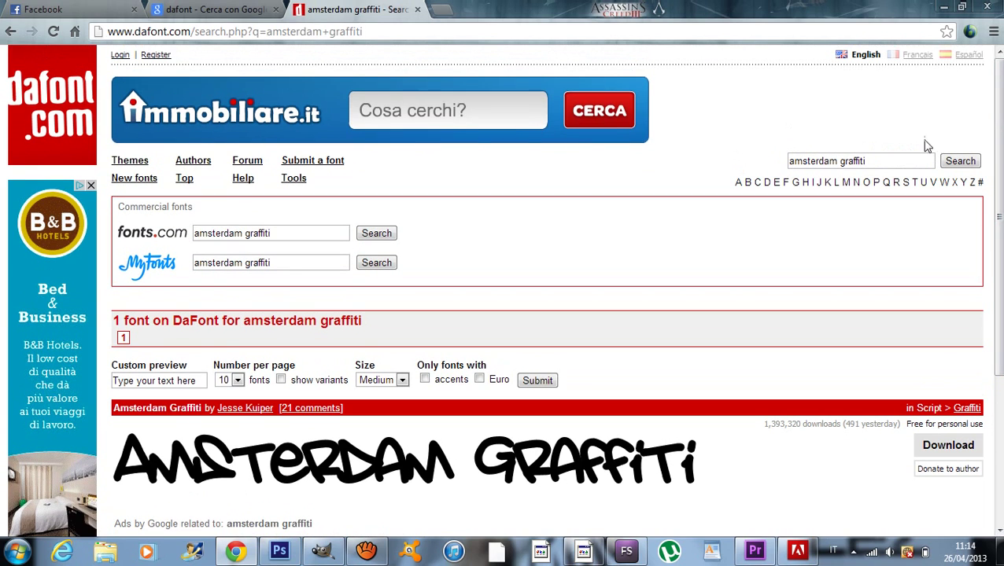
Step: Close the unwanted ad tabs and empty the site search field
{"action": "left_click", "coordinate": [887, 161]}
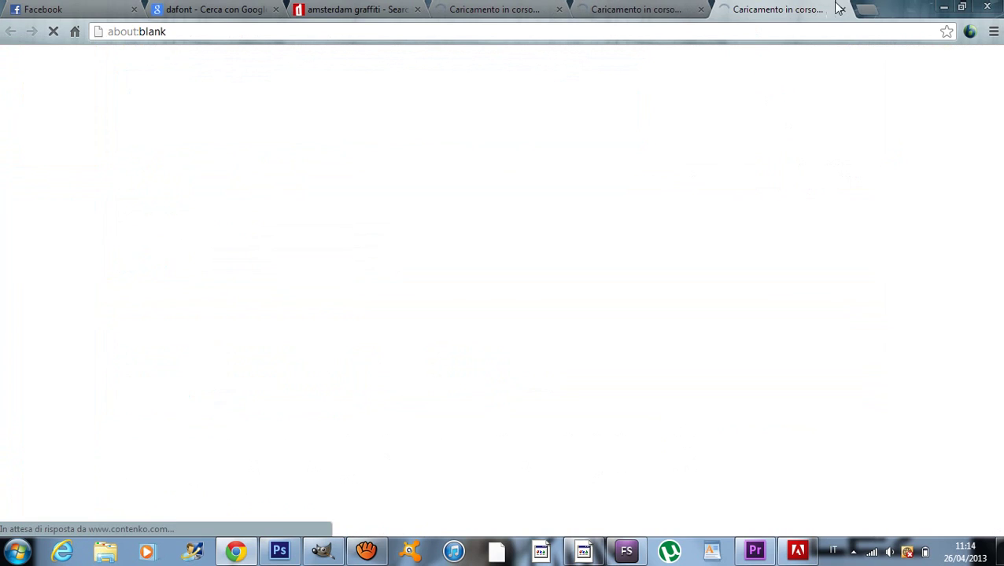
{"action": "left_click", "coordinate": [701, 10]}
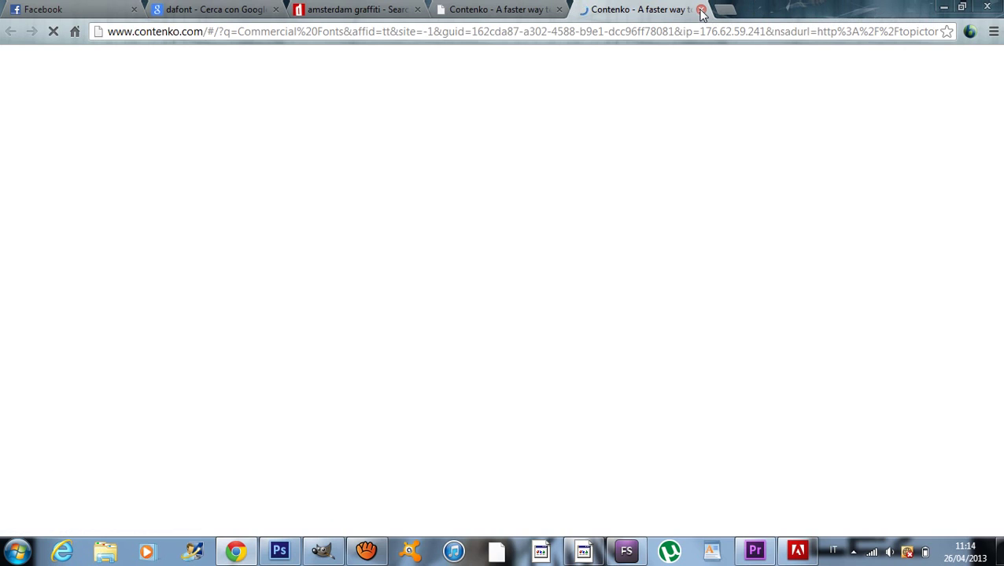
{"action": "left_click", "coordinate": [701, 10]}
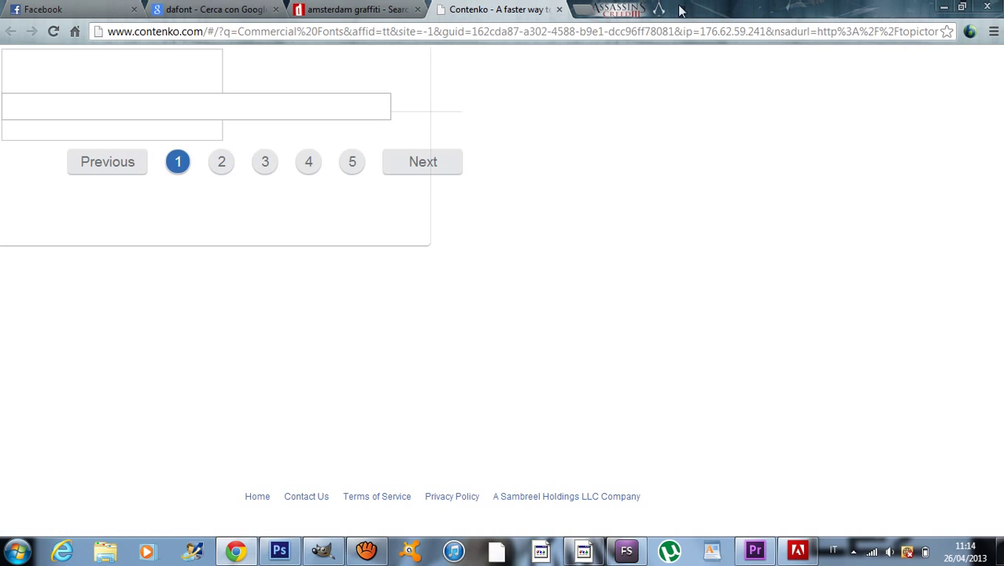
{"action": "left_click", "coordinate": [559, 10]}
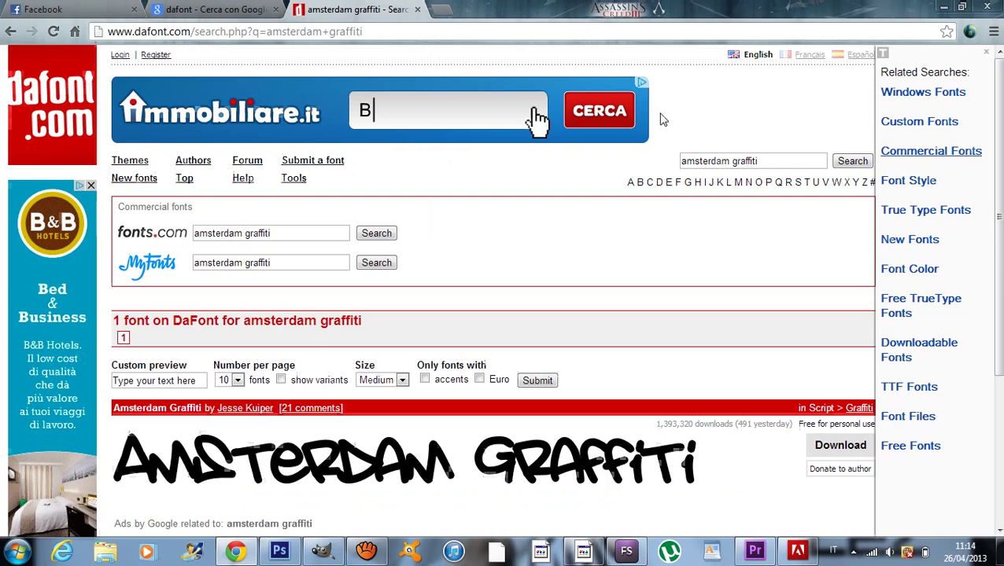
{"action": "left_click", "coordinate": [779, 163]}
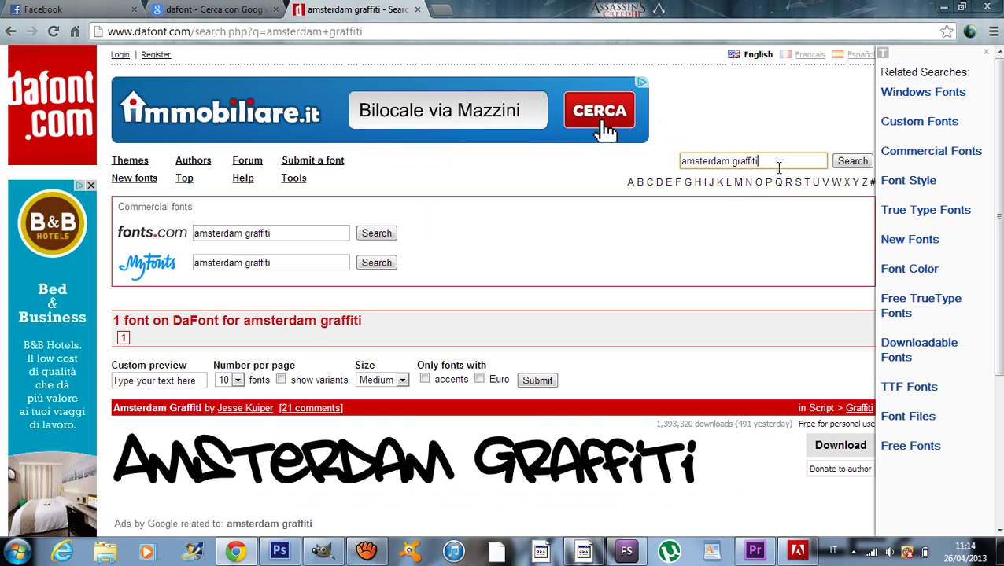
{"action": "key", "text": "BackSpace"}
{"action": "key", "text": "BackSpace"}
{"action": "key", "text": "BackSpace"}
{"action": "key", "text": "BackSpace"}
{"action": "key", "text": "BackSpace"}
{"action": "key", "text": "BackSpace"}
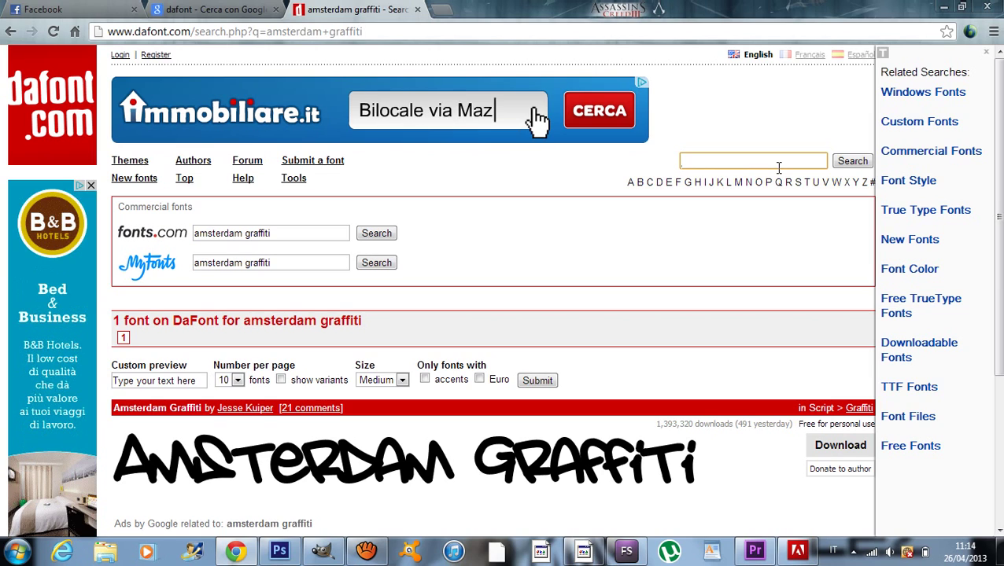
Step: Search dafont for 'halo' and scroll the five results, led by Halo, Halogen and Halo-Sonic
{"action": "type", "text": "hal"}
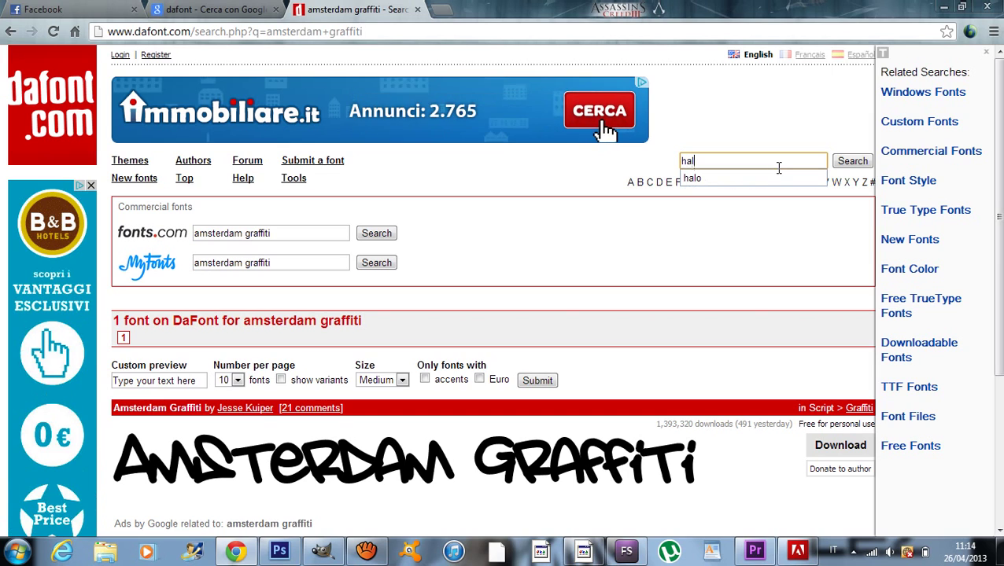
{"action": "type", "text": "o"}
{"action": "left_click", "coordinate": [779, 178]}
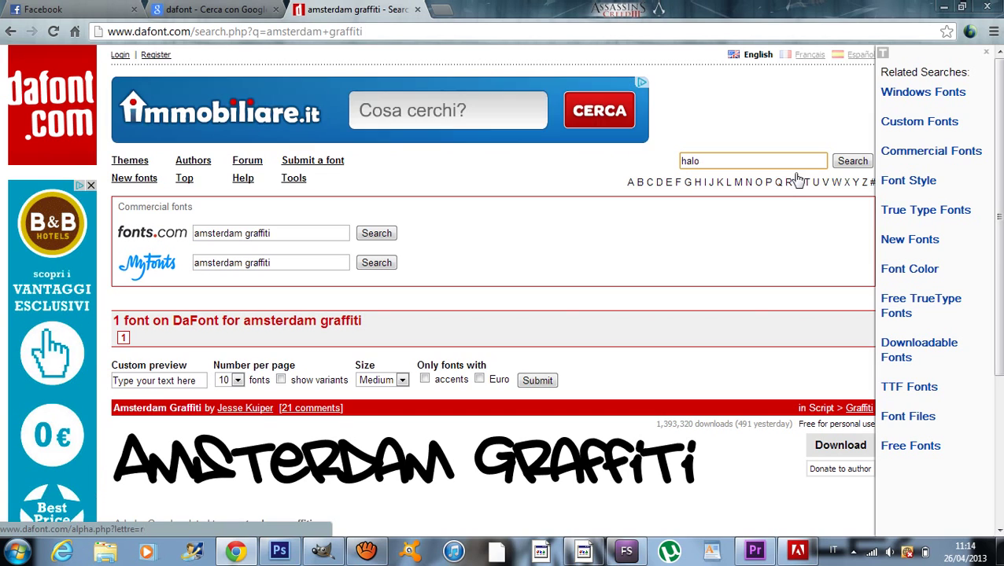
{"action": "left_click", "coordinate": [851, 162]}
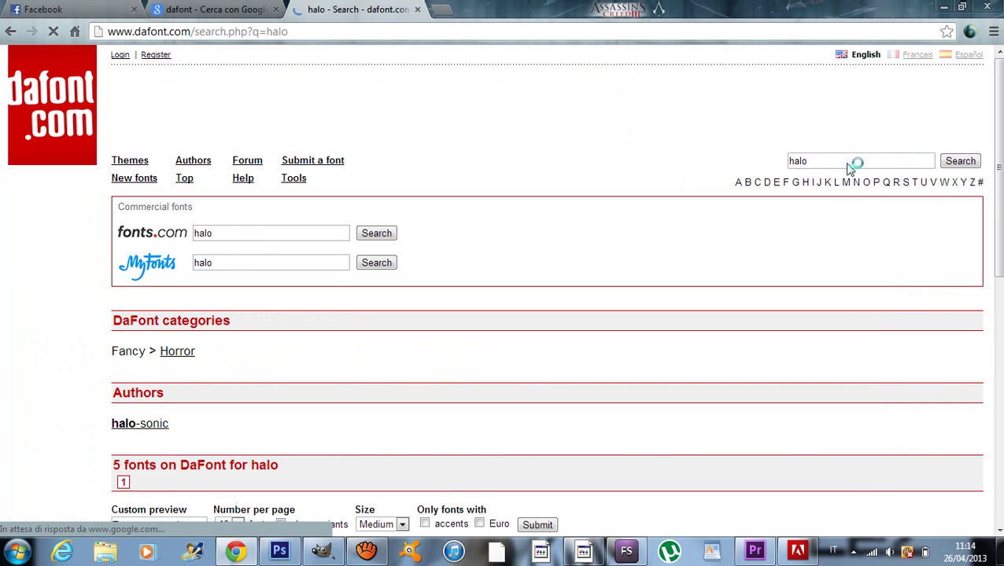
{"action": "scroll", "coordinate": [504, 314], "scroll_direction": "down", "scroll_amount": 1}
{"action": "scroll", "coordinate": [233, 197], "scroll_direction": "down", "scroll_amount": 4}
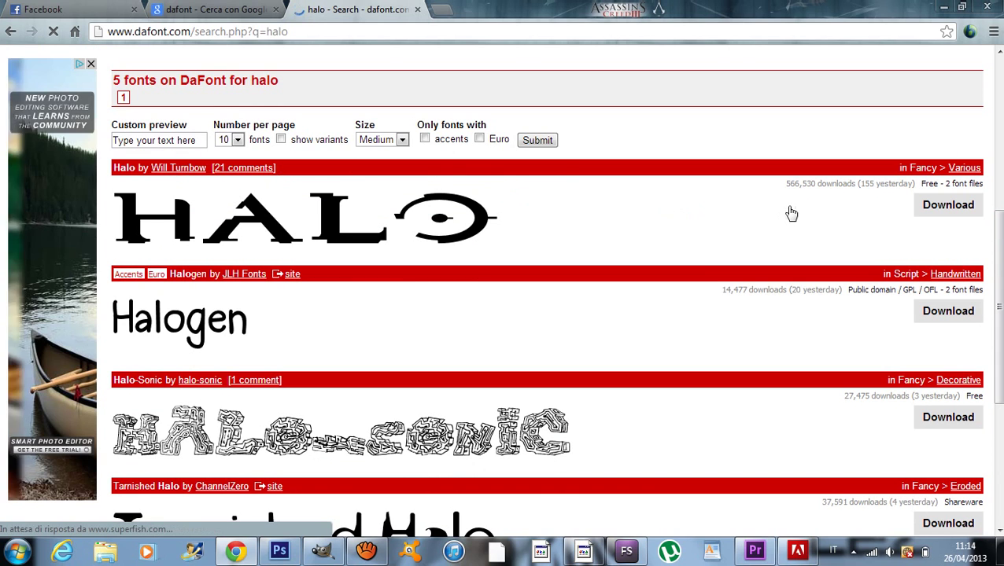
{"action": "scroll", "coordinate": [981, 148], "scroll_direction": "up", "scroll_amount": 3}
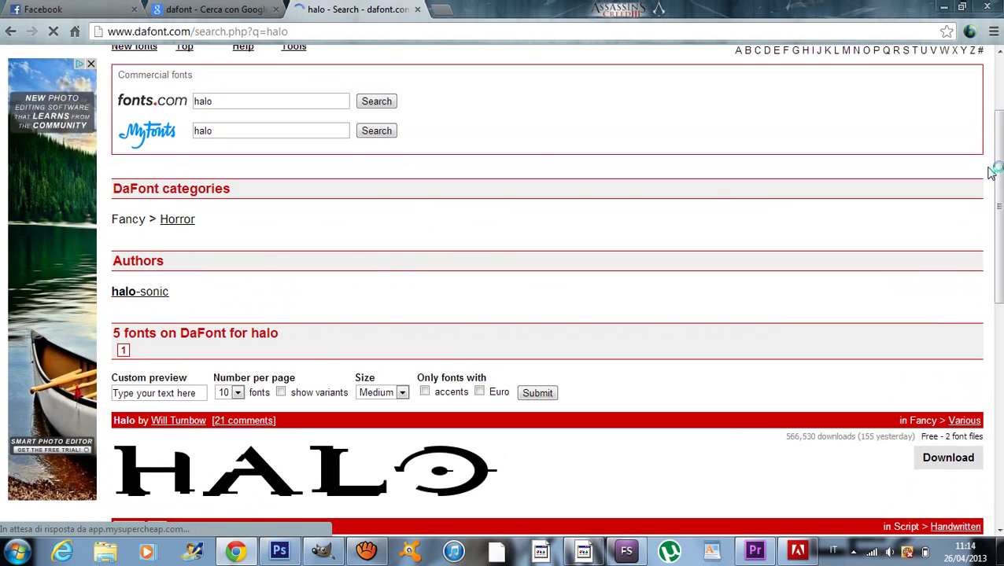
{"action": "left_click_drag", "start_coordinate": [982, 164], "coordinate": [981, 148]}
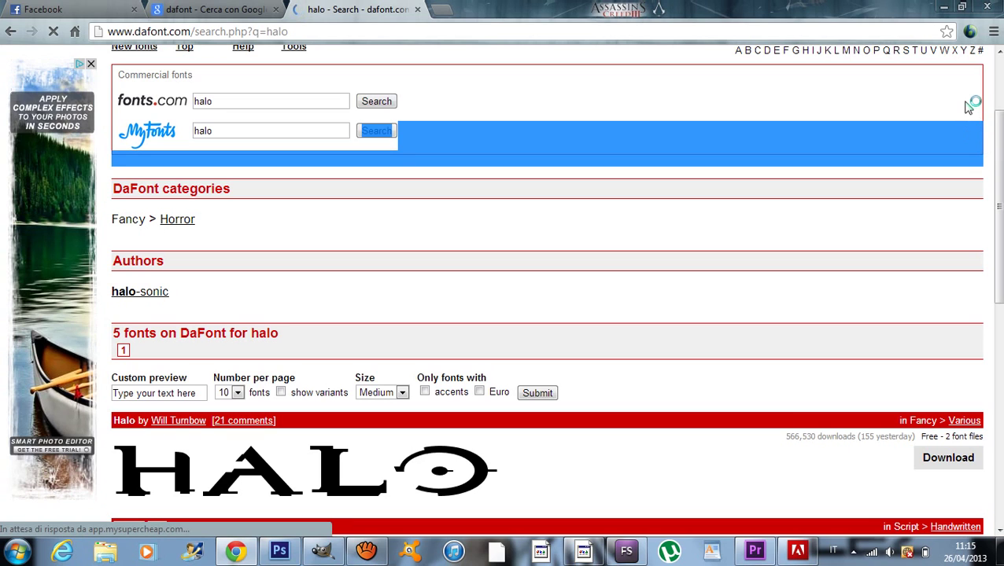
{"action": "left_click", "coordinate": [966, 110]}
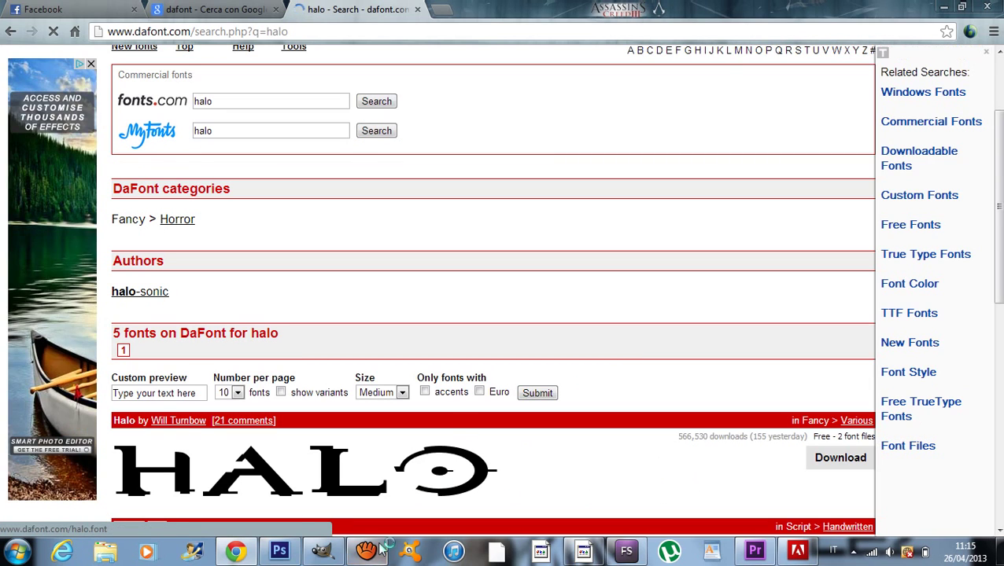
Step: Launch iTunes, then bring the aTube Catcher recorder window in front of the halo results
{"action": "left_click", "coordinate": [452, 549]}
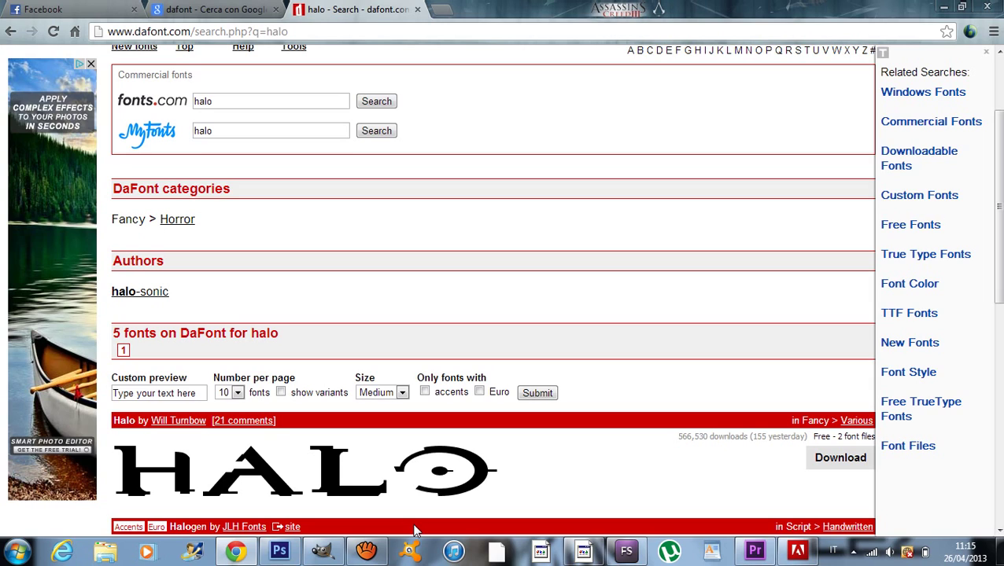
{"action": "left_click", "coordinate": [367, 550]}
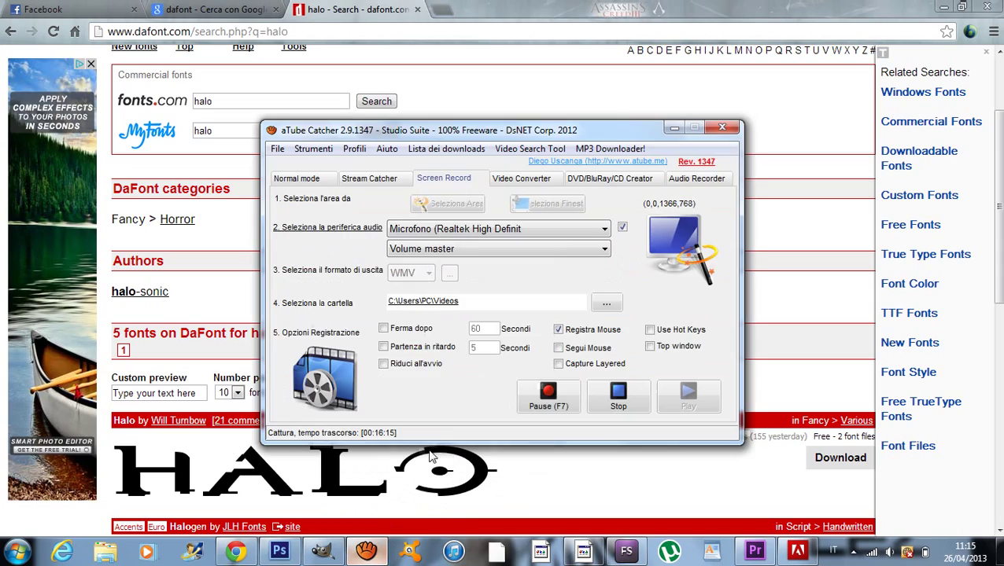